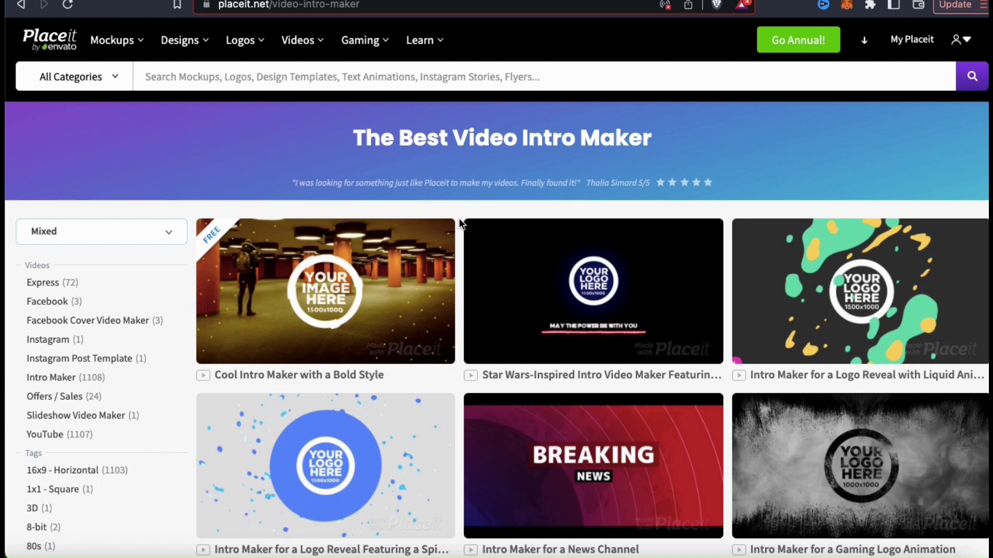
scroll(462, 218, down, 2)
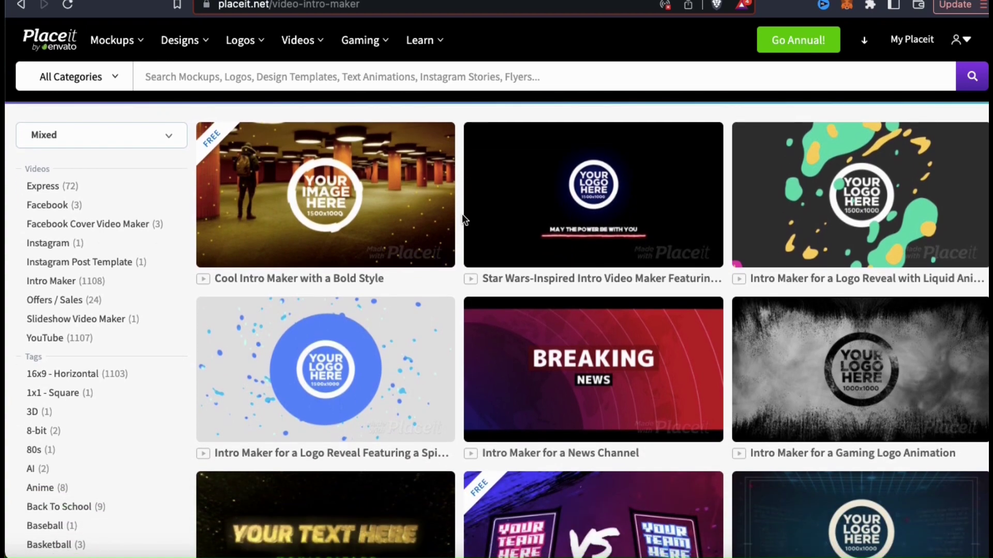
scroll(461, 217, down, 2)
scroll(462, 213, down, 1)
scroll(462, 213, down, 3)
scroll(462, 213, down, 1)
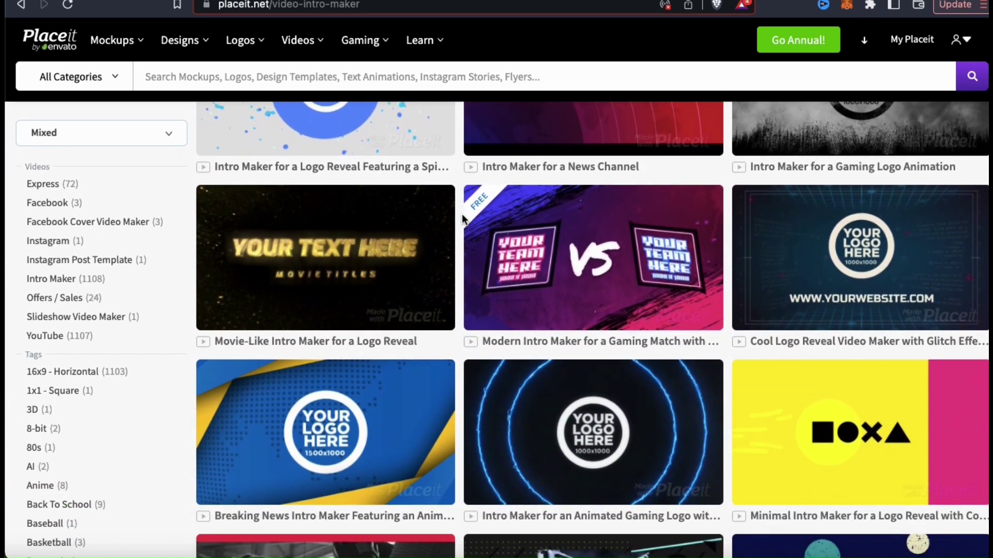
scroll(461, 213, down, 4)
scroll(461, 214, down, 1)
scroll(462, 213, down, 5)
scroll(462, 213, down, 1)
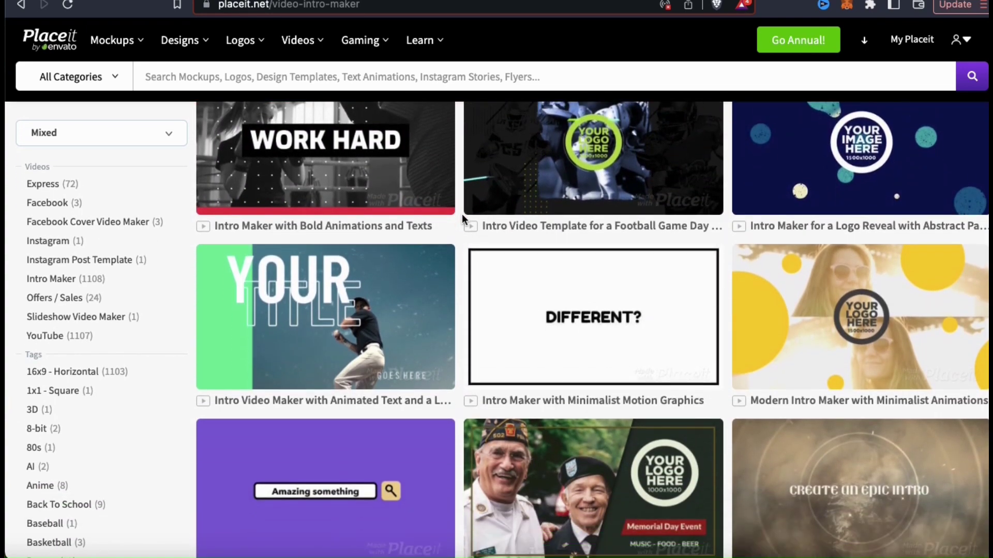
scroll(462, 214, down, 2)
scroll(726, 394, down, 5)
scroll(727, 393, down, 1)
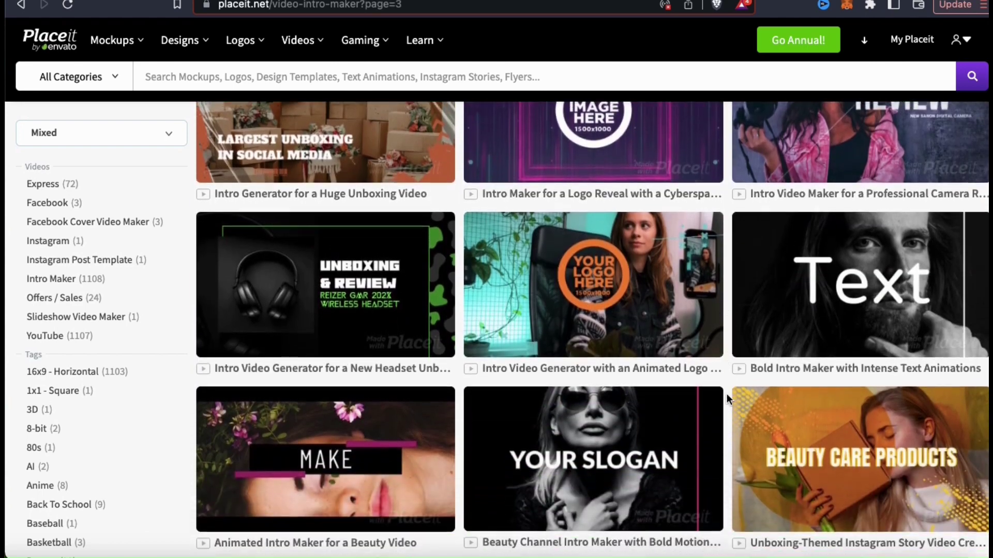
scroll(727, 393, down, 2)
scroll(727, 394, down, 2)
scroll(727, 394, down, 4)
scroll(727, 394, down, 2)
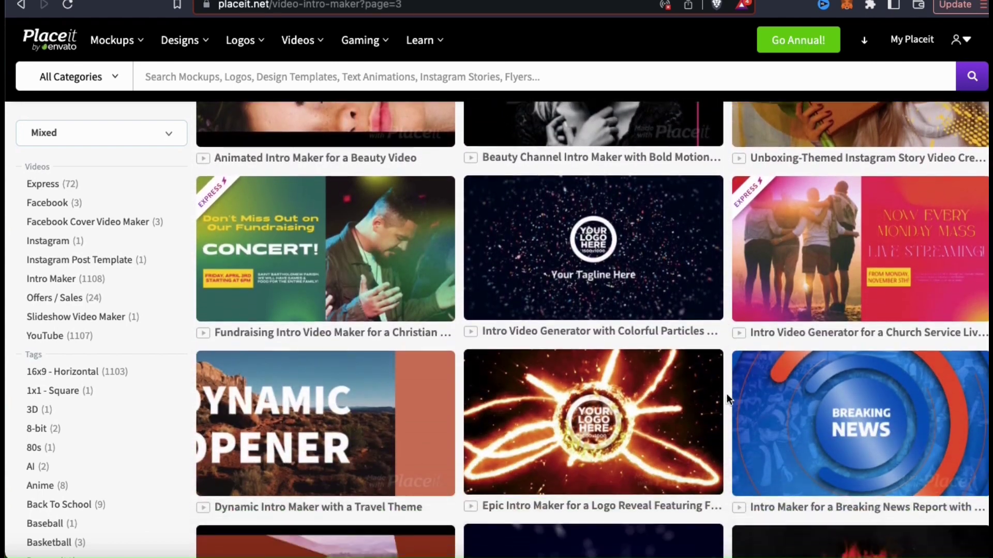
scroll(727, 393, down, 1)
scroll(726, 393, down, 2)
scroll(727, 393, down, 2)
scroll(726, 393, down, 4)
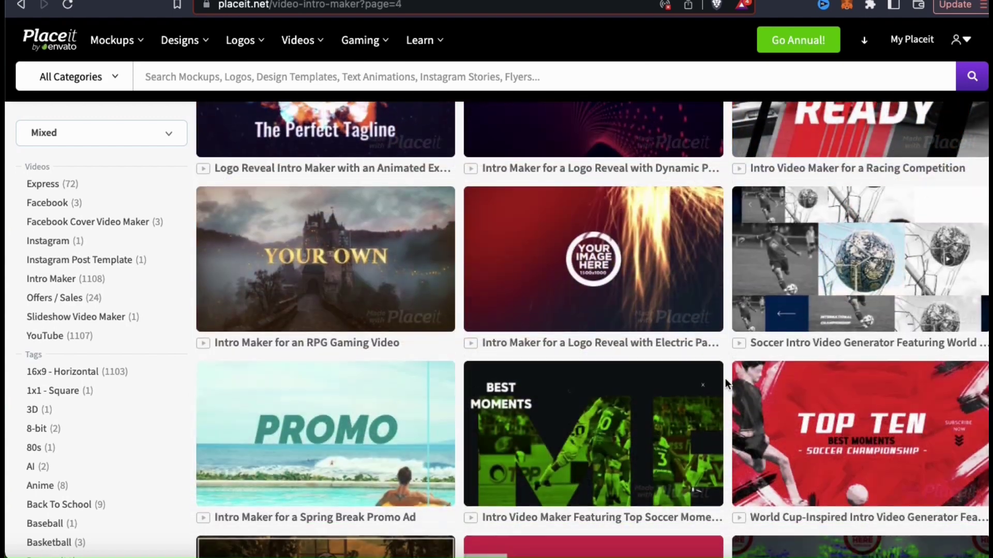
scroll(725, 377, down, 2)
scroll(725, 378, down, 1)
scroll(726, 378, down, 1)
scroll(725, 378, down, 1)
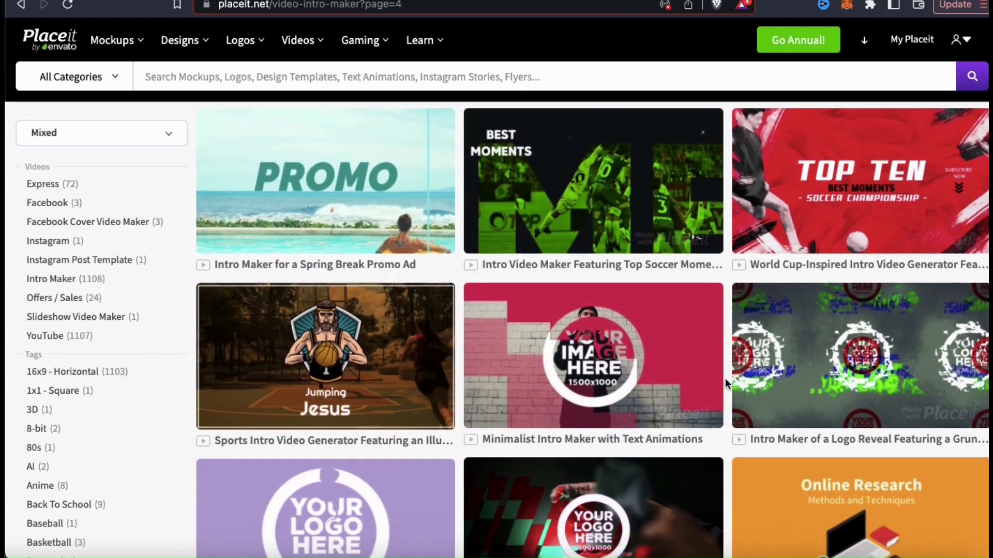
scroll(725, 378, down, 1)
scroll(725, 378, down, 1)
scroll(725, 378, down, 1)
scroll(725, 378, down, 1)
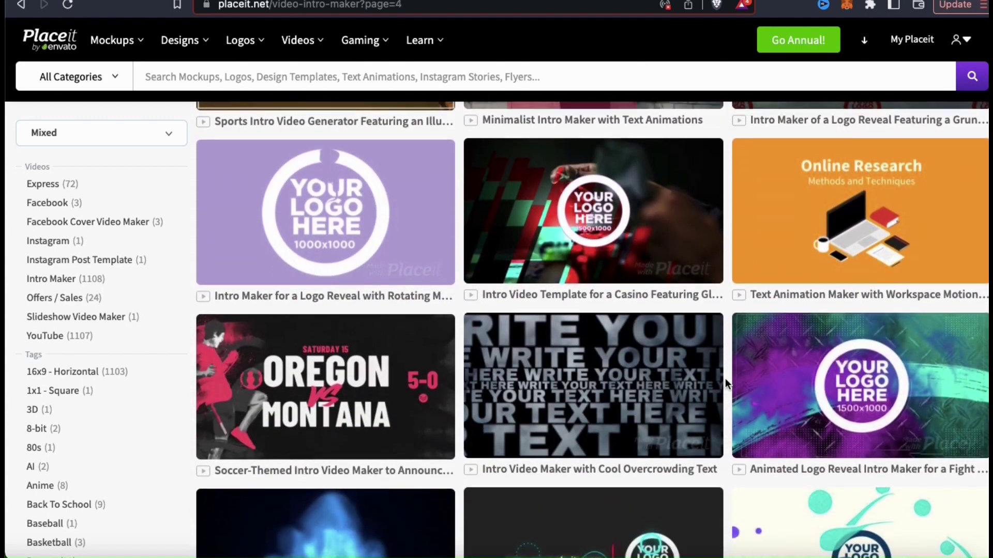
scroll(725, 378, down, 1)
scroll(725, 378, down, 1)
scroll(725, 378, down, 1)
scroll(725, 377, down, 1)
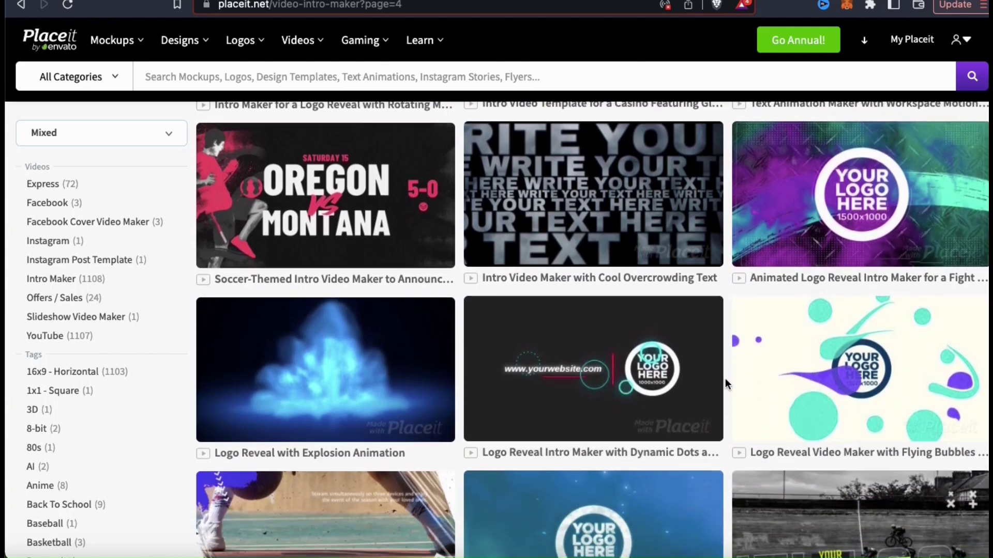
scroll(458, 491, down, 2)
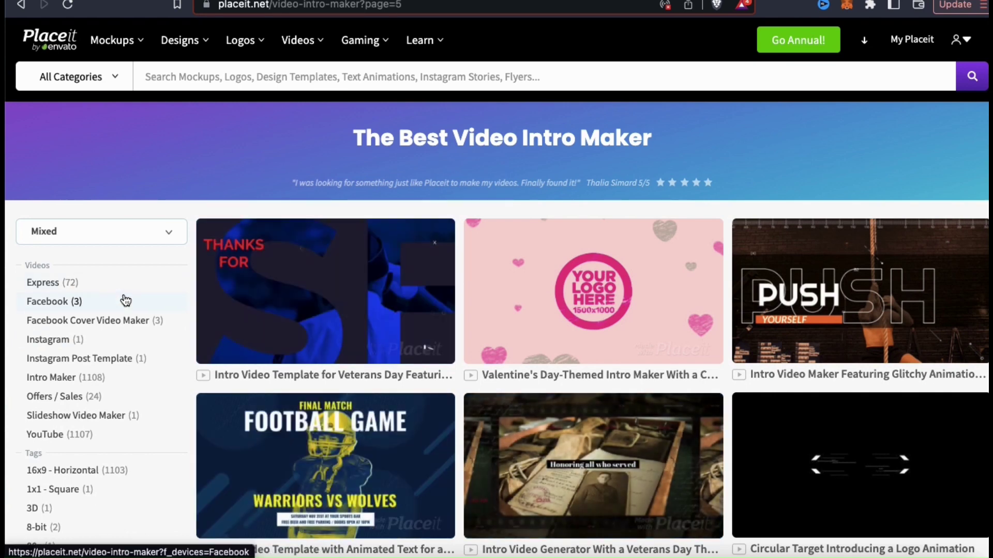
scroll(125, 300, down, 3)
scroll(124, 300, down, 1)
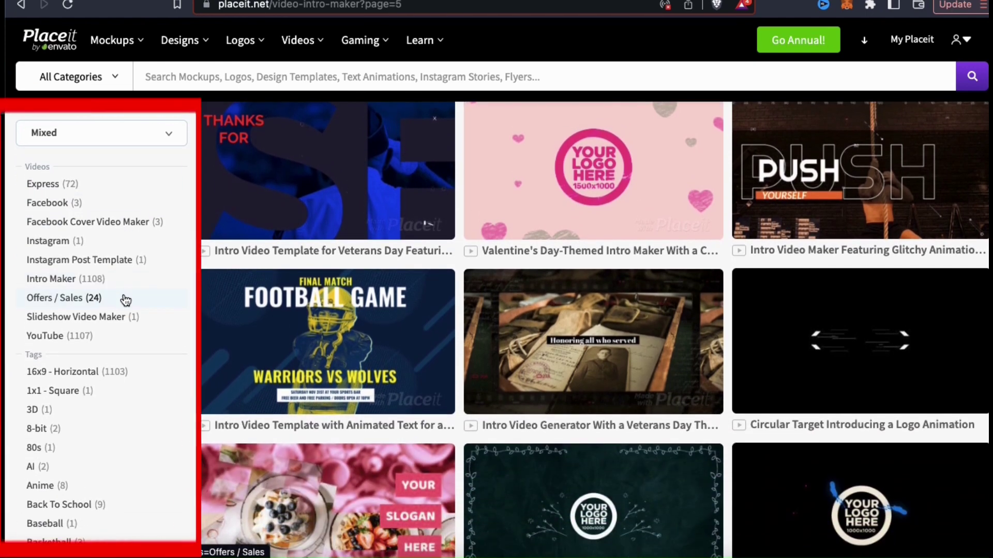
scroll(125, 301, down, 1)
scroll(125, 300, down, 1)
scroll(125, 301, down, 2)
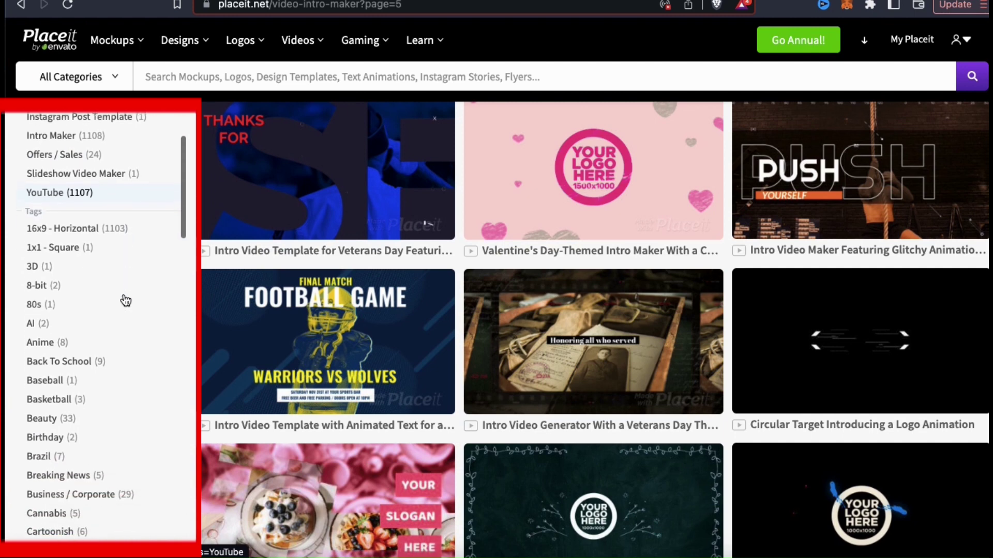
scroll(125, 301, down, 1)
scroll(125, 300, down, 1)
scroll(125, 300, down, 1)
scroll(125, 300, down, 1)
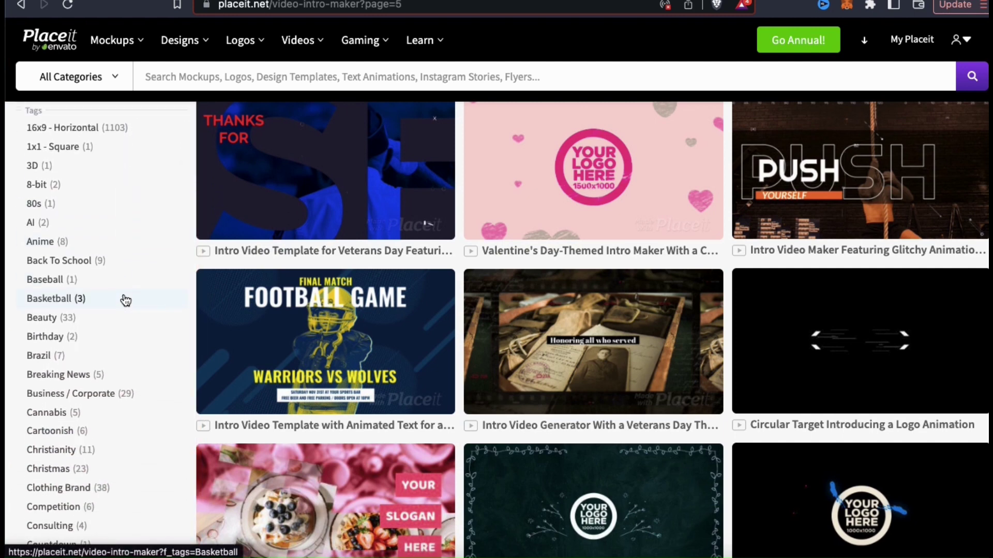
scroll(125, 300, down, 1)
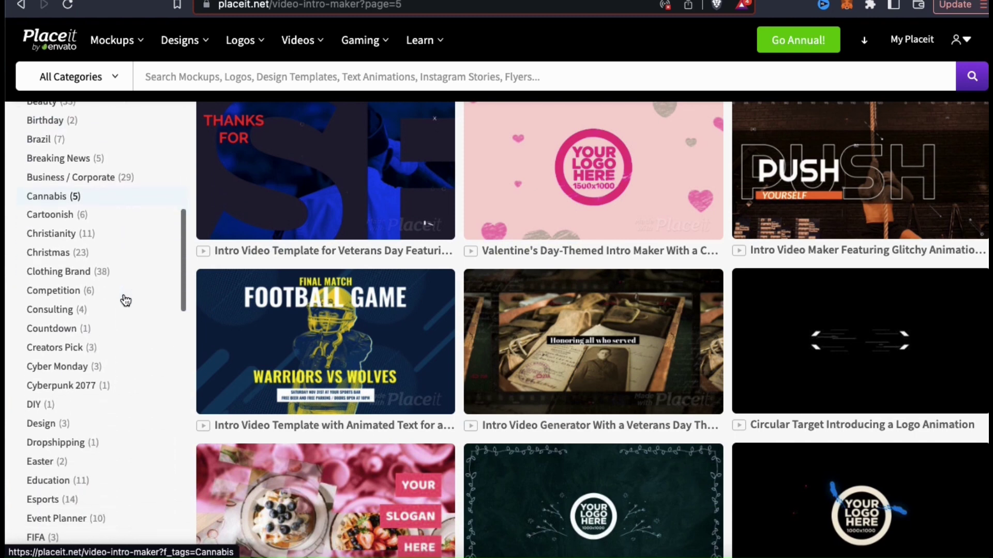
scroll(124, 300, down, 1)
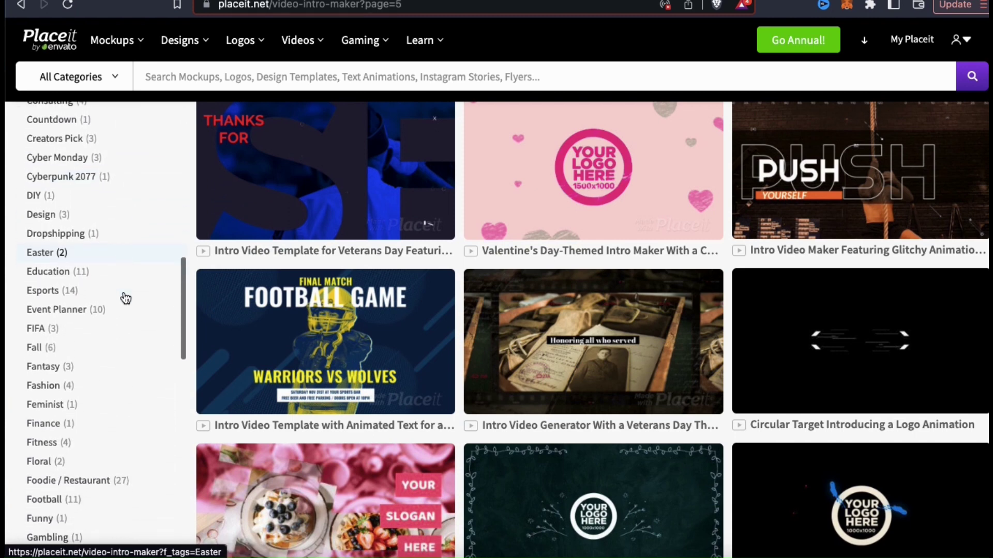
scroll(124, 298, down, 1)
scroll(125, 299, down, 1)
scroll(125, 299, down, 1)
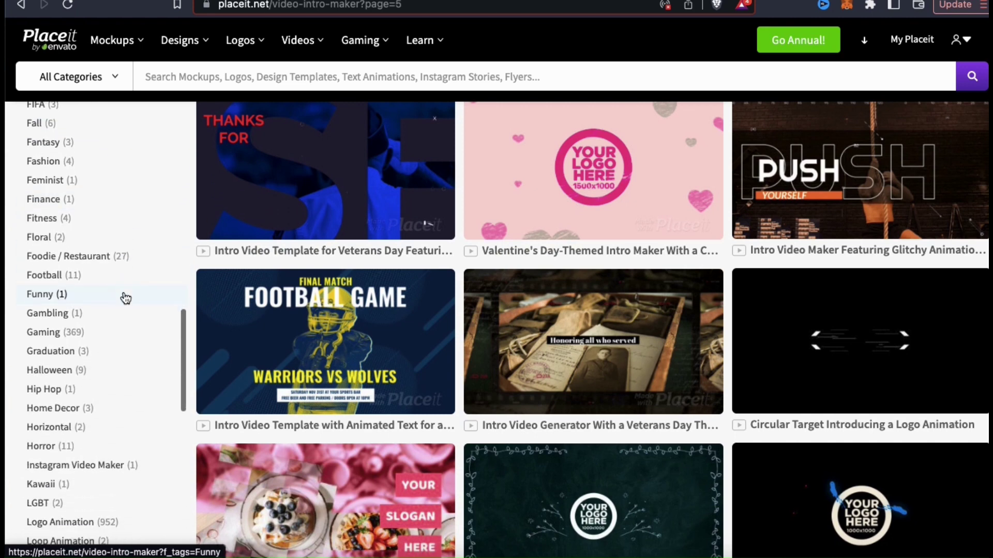
scroll(125, 299, down, 2)
scroll(125, 299, down, 1)
scroll(125, 299, down, 1)
scroll(125, 299, down, 1)
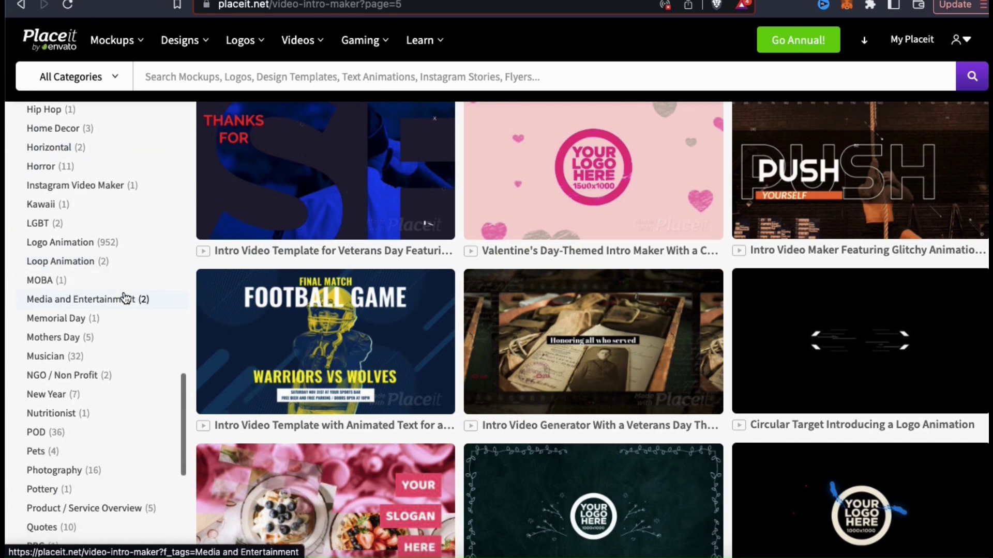
scroll(125, 299, down, 2)
scroll(125, 298, down, 1)
scroll(124, 298, down, 1)
scroll(126, 299, down, 2)
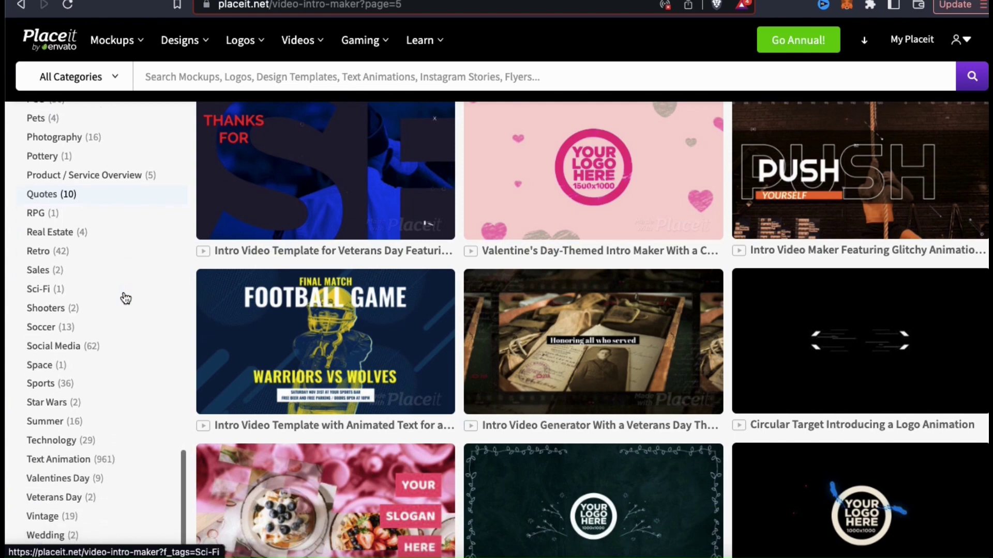
scroll(125, 299, down, 1)
scroll(126, 298, up, 5)
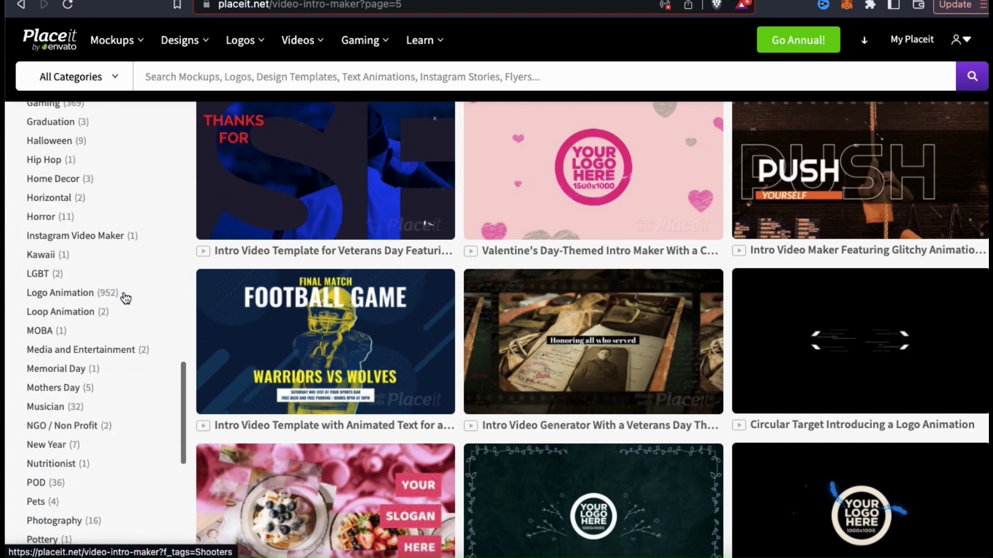
scroll(125, 299, up, 8)
scroll(125, 299, up, 10)
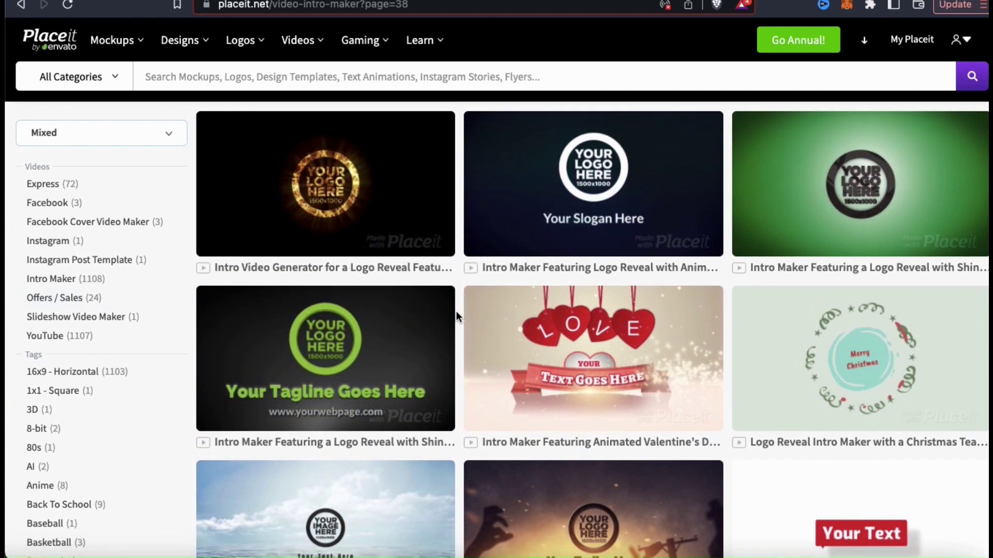
- Open the 'Intro Maker Featuring a Logo Reveal with Shiny 3D Graphics' template
click(809, 220)
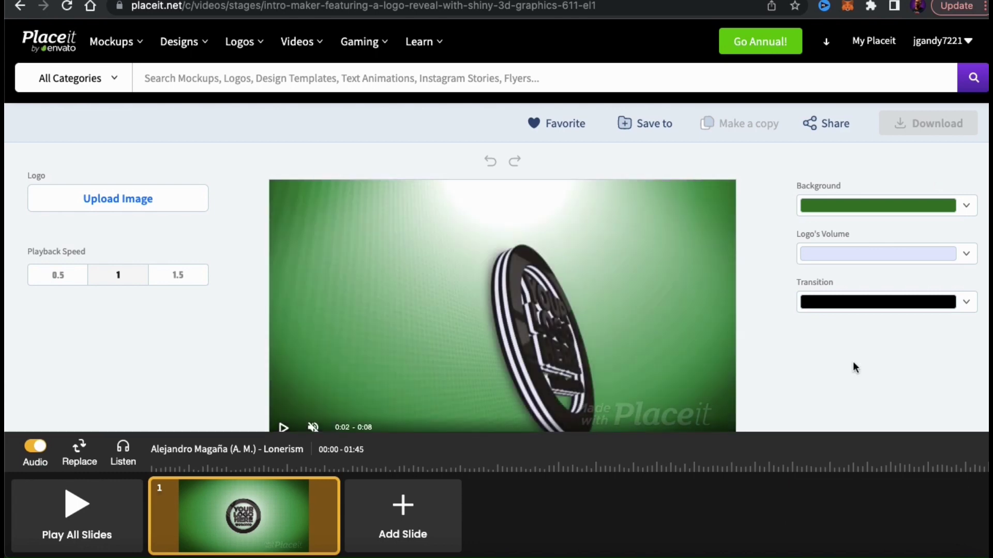
- Upload QD2.png as the logo, then reposition, resize and crop it to fit
click(120, 206)
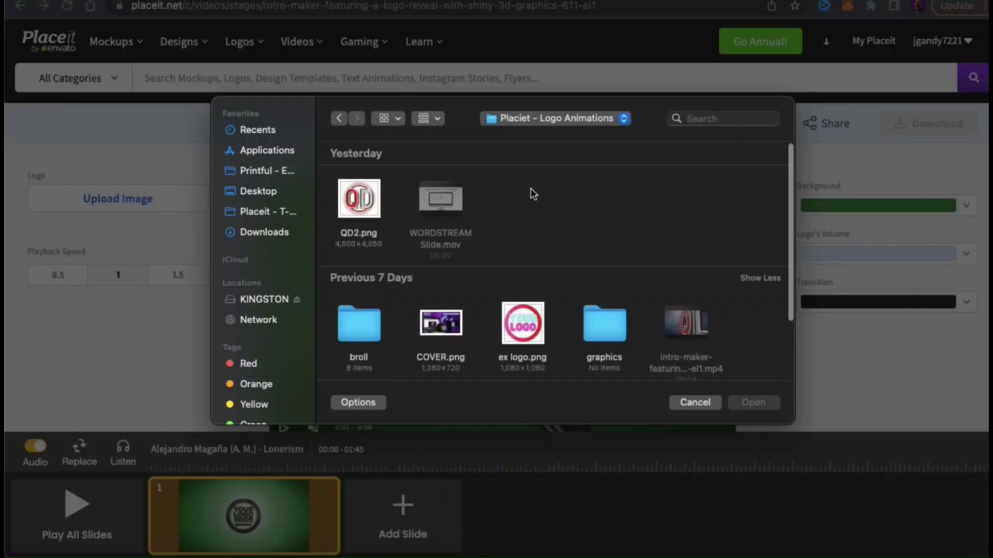
click(365, 203)
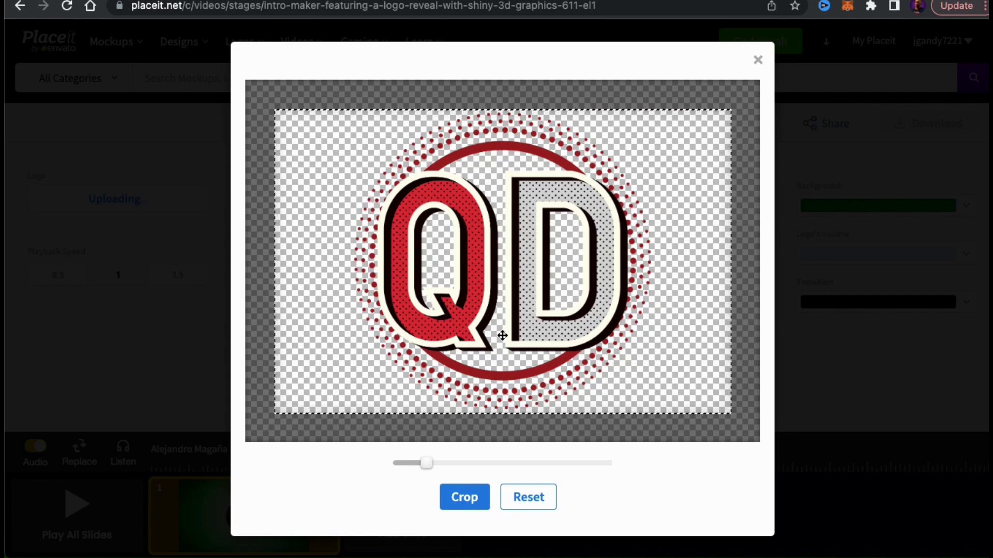
drag(503, 379, 536, 378)
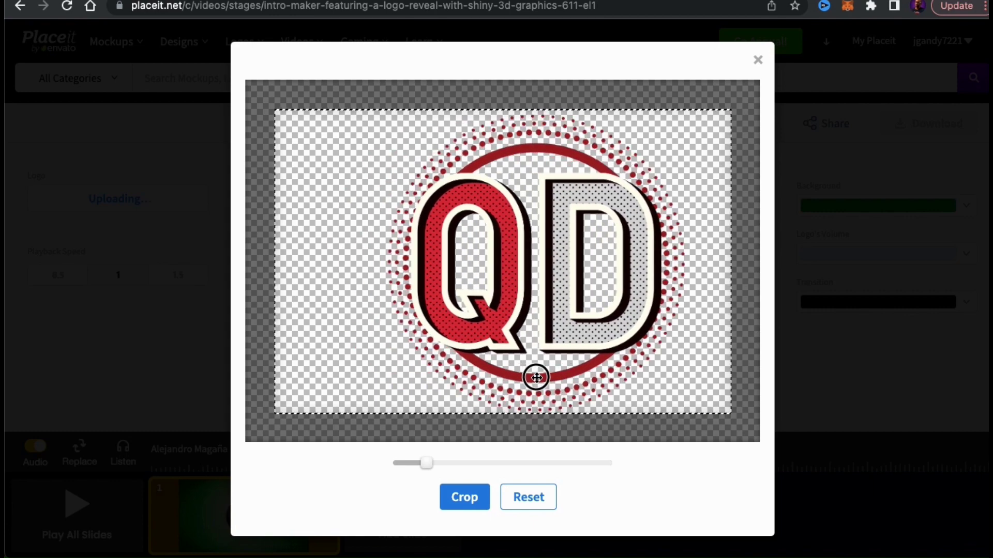
mouse_move(427, 464)
mouse_down()
mouse_move(412, 463)
mouse_move(434, 464)
mouse_move(426, 465)
mouse_up()
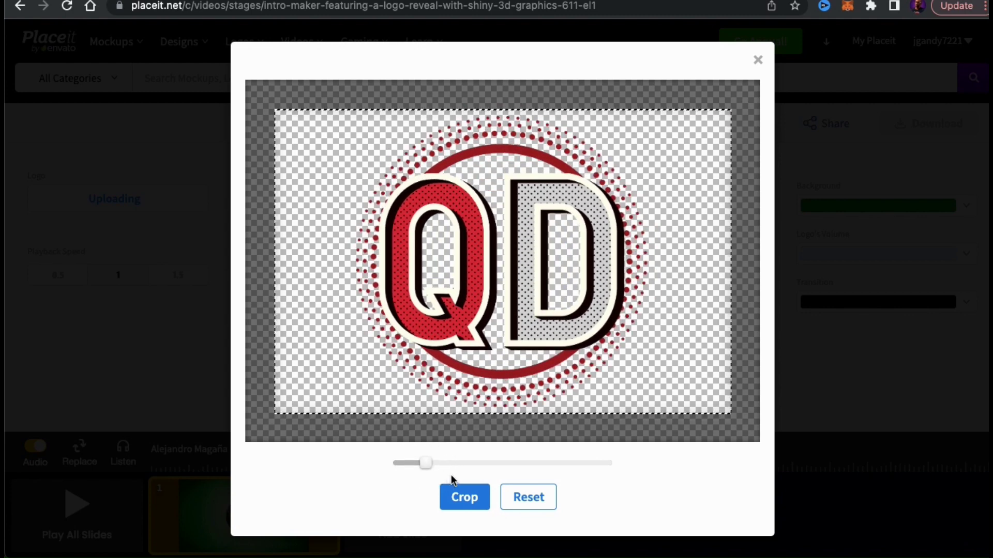
click(465, 501)
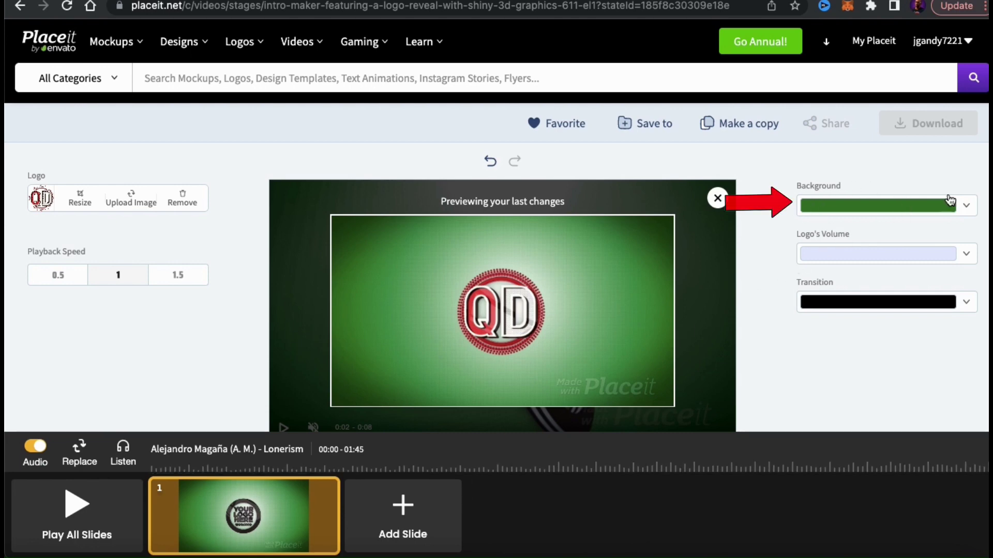
- Set the intro background colour to dark navy #012354
click(963, 214)
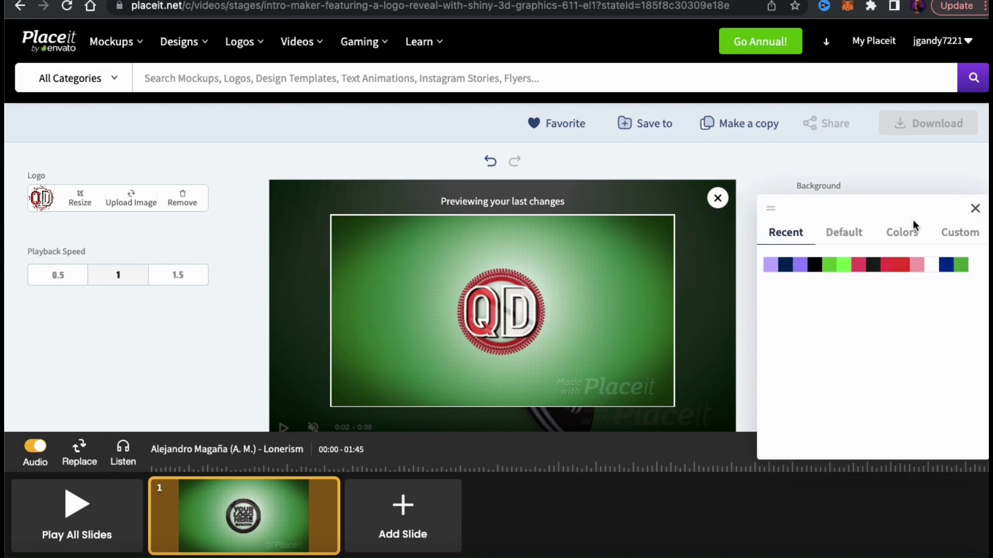
click(909, 241)
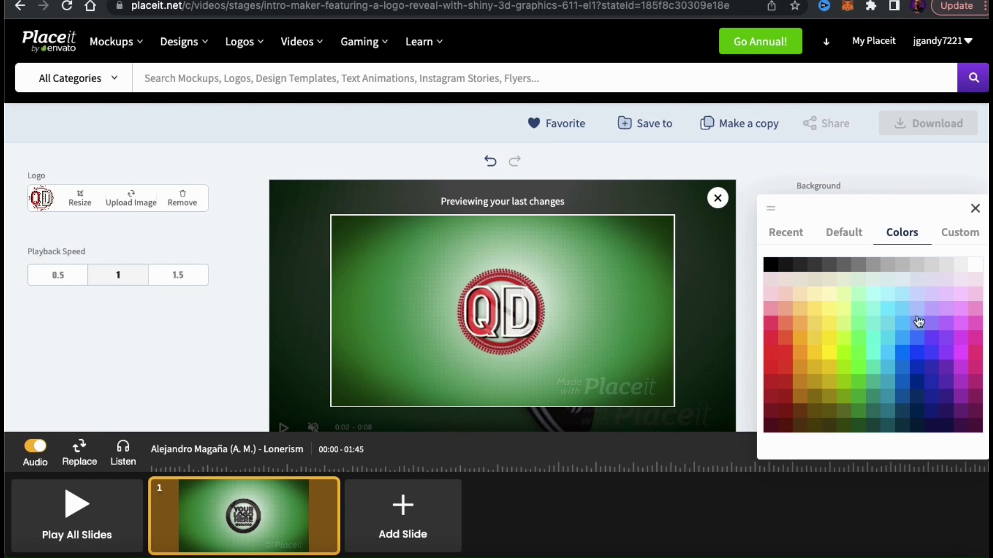
click(919, 417)
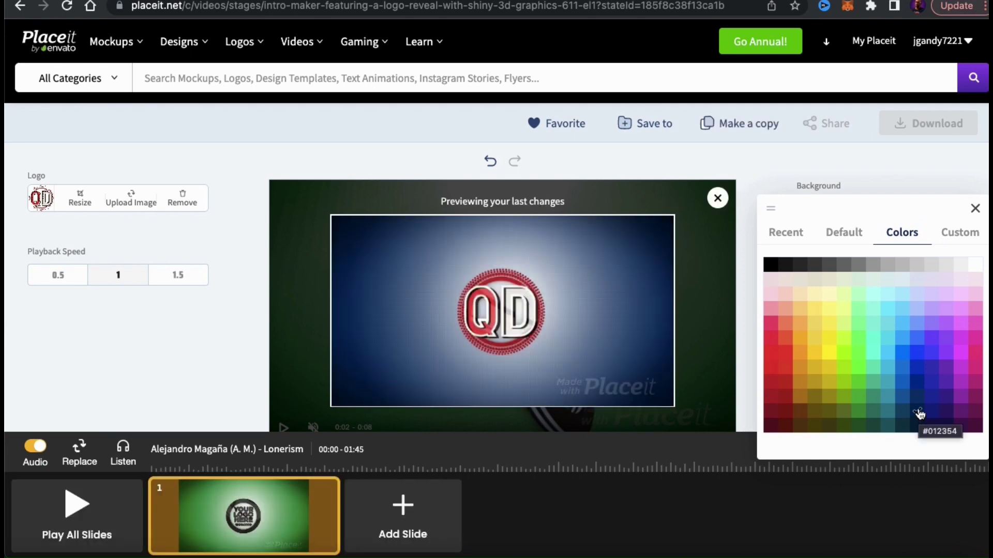
click(974, 210)
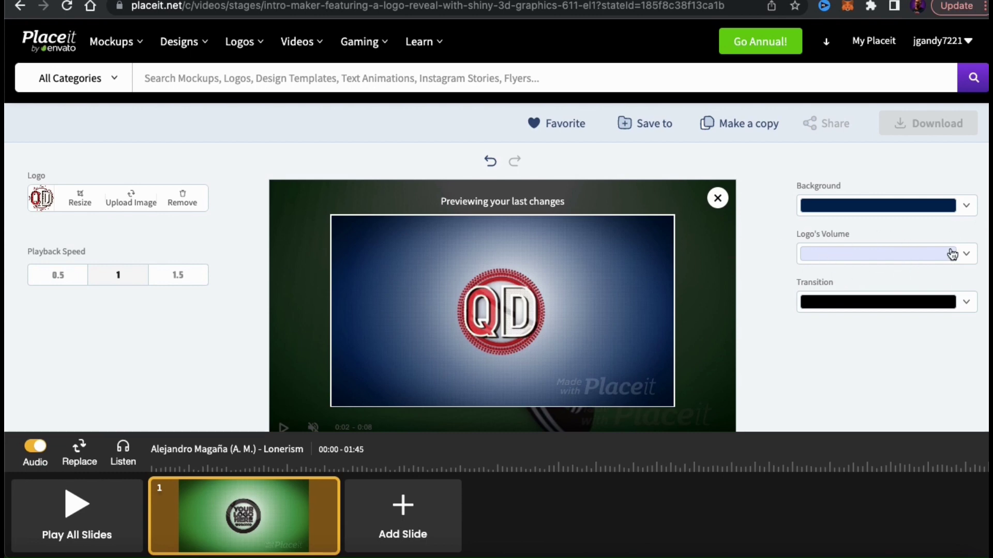
- Colour the logo's volume with the light purple (lavender) swatch
click(966, 257)
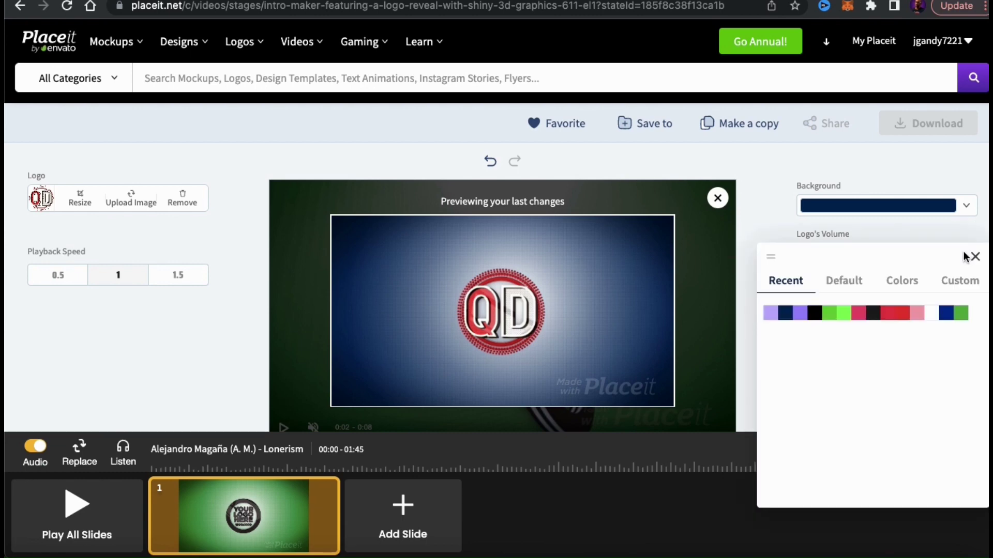
click(900, 291)
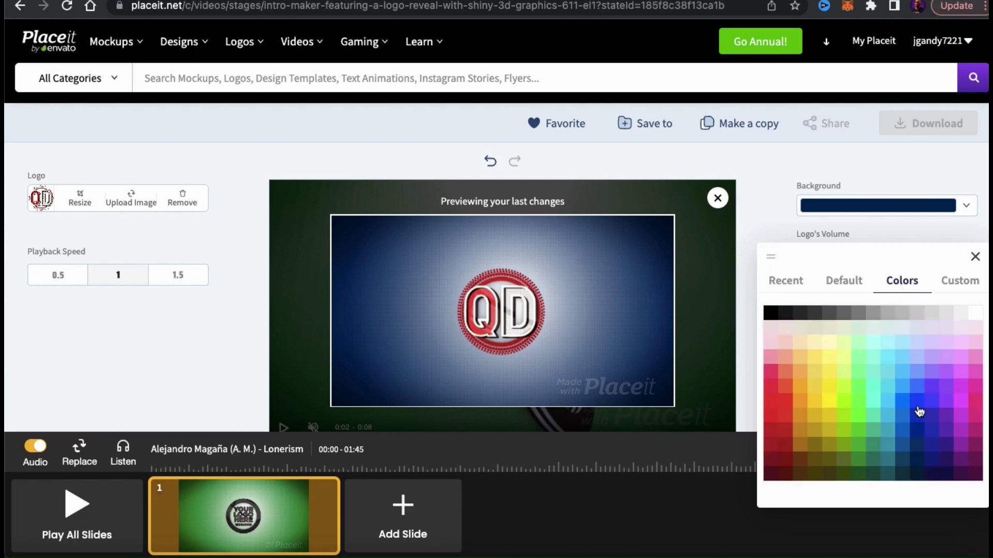
click(935, 360)
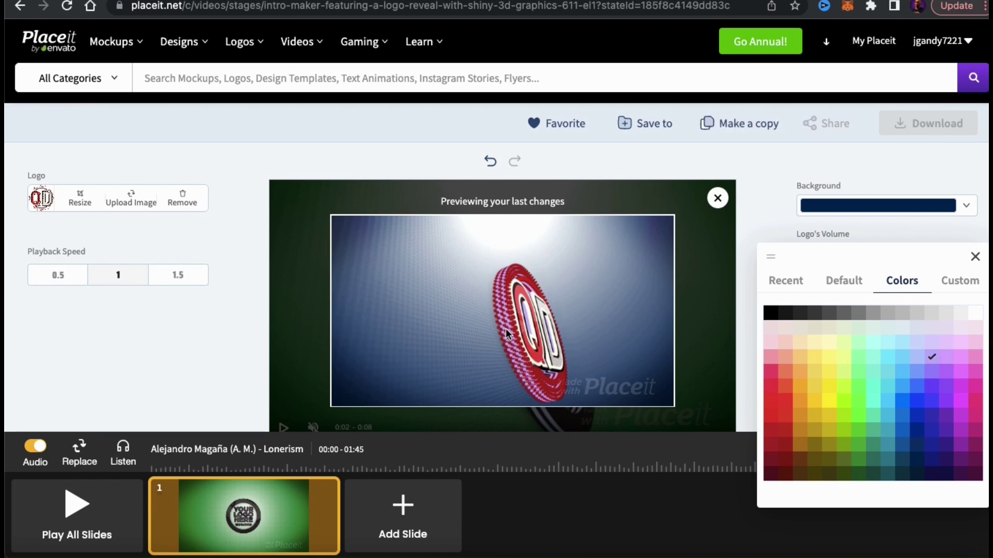
click(975, 258)
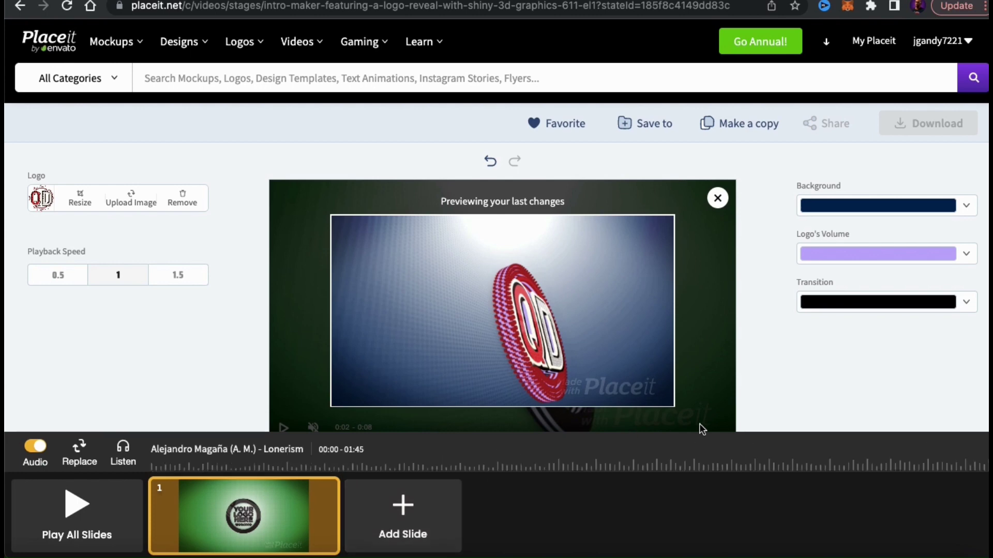
scroll(772, 397, down, 1)
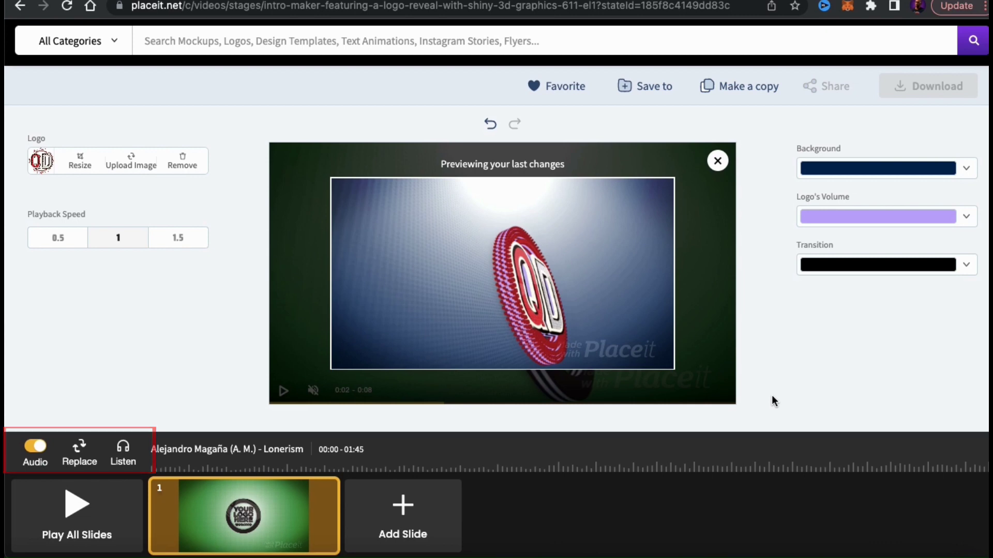
click(80, 456)
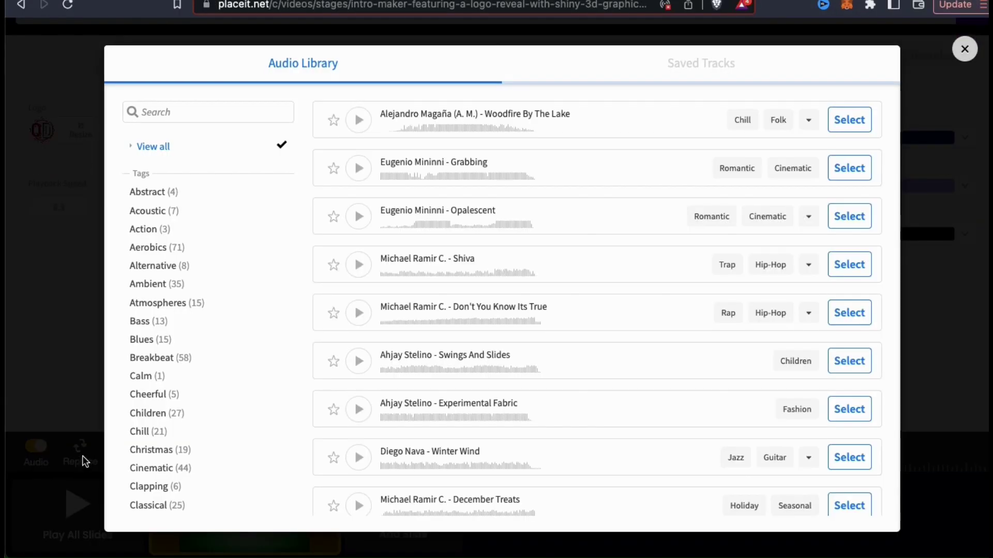
scroll(253, 280, down, 1)
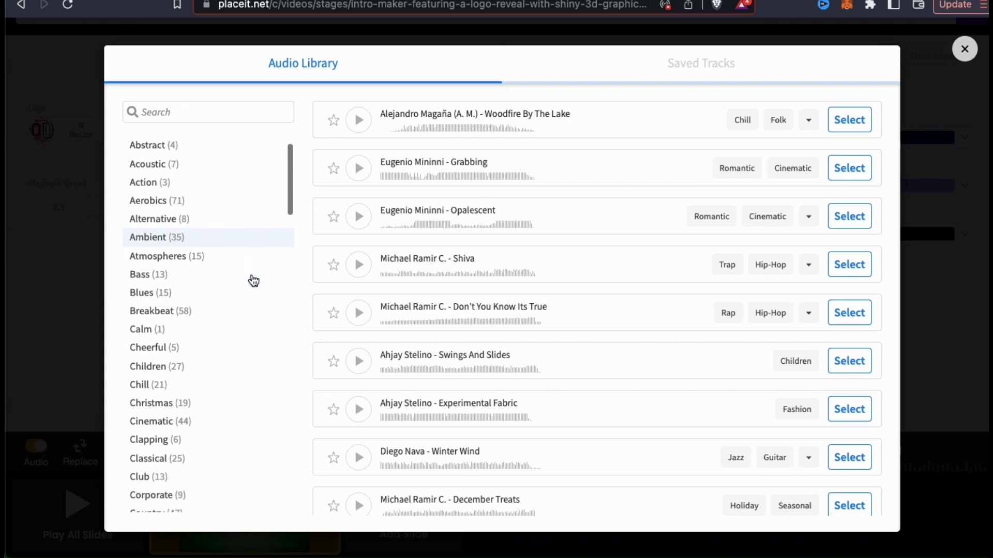
scroll(252, 279, down, 2)
scroll(253, 279, down, 1)
scroll(253, 280, down, 2)
scroll(253, 281, down, 1)
scroll(253, 279, down, 3)
scroll(254, 278, down, 2)
scroll(255, 277, down, 2)
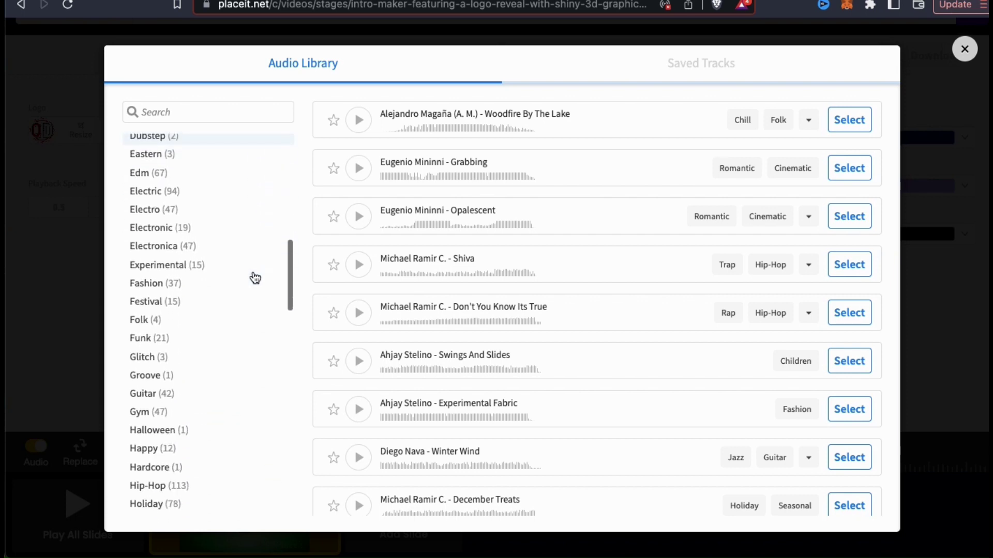
scroll(254, 278, down, 1)
scroll(255, 277, down, 1)
scroll(255, 278, down, 2)
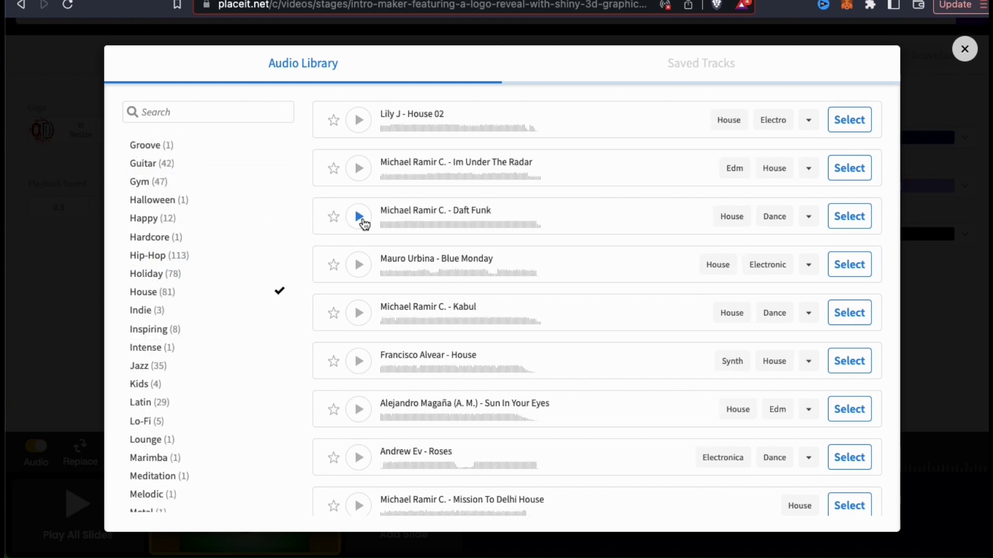
- Preview house tracks and pick Mauro Urbina's 'Blue Monday' as the intro music
click(358, 217)
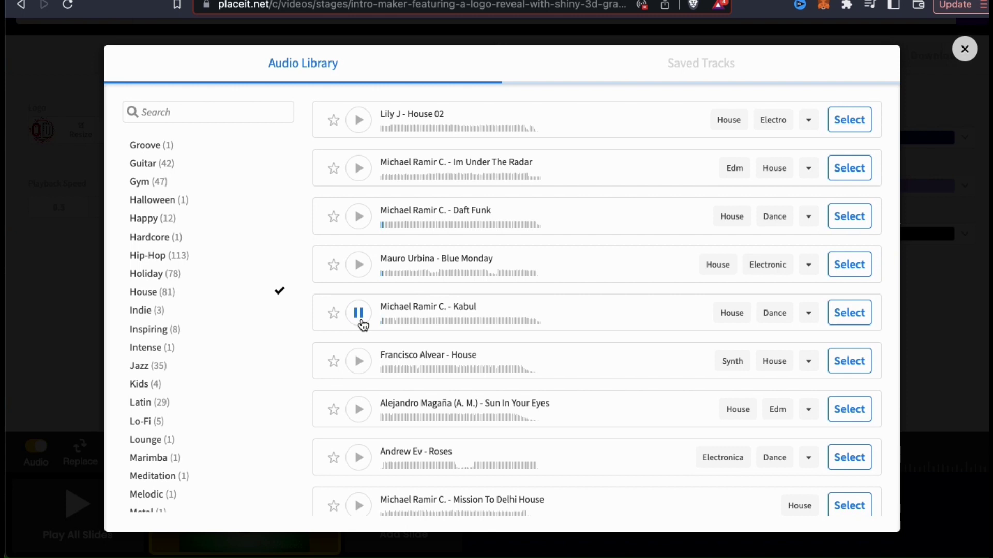
click(362, 324)
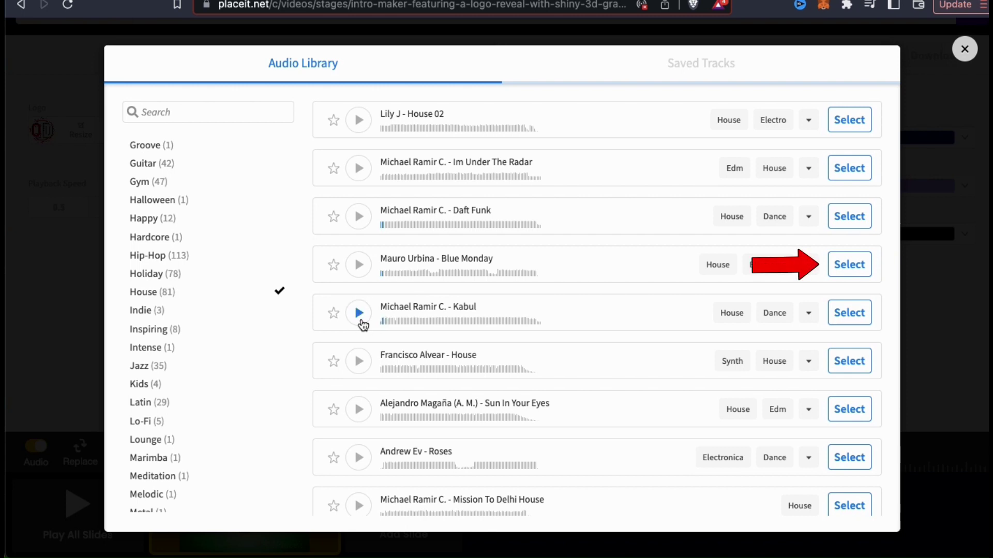
click(850, 275)
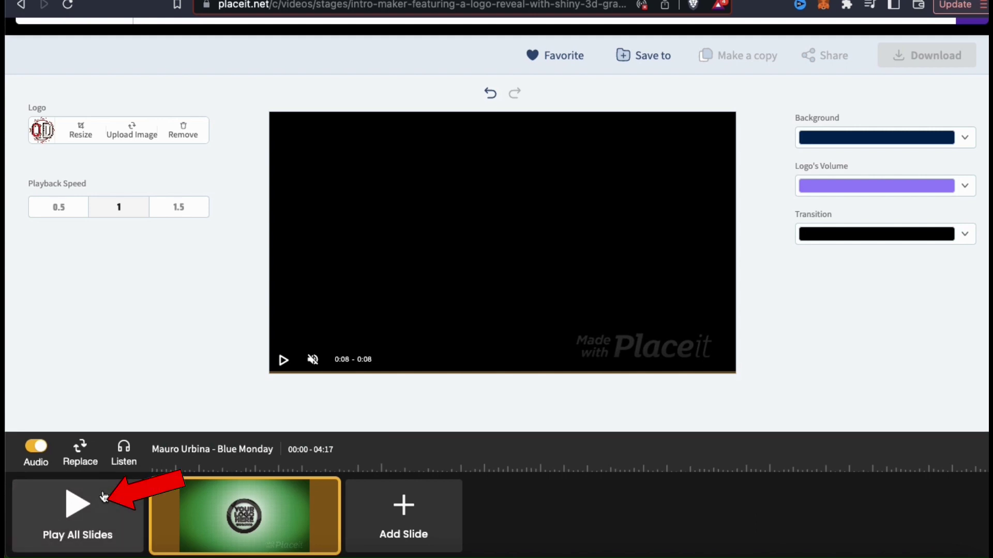
- Start preparing the QD 3D logo reveal video for download
click(76, 527)
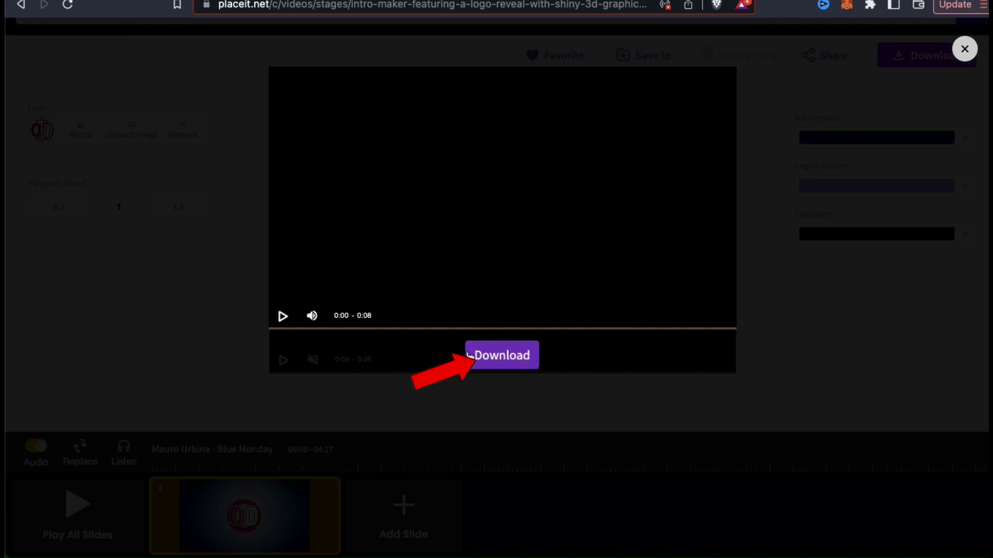
- Download the QD logo intro as MP4 and open its download-bar options
click(502, 359)
scroll(501, 358, up, 1)
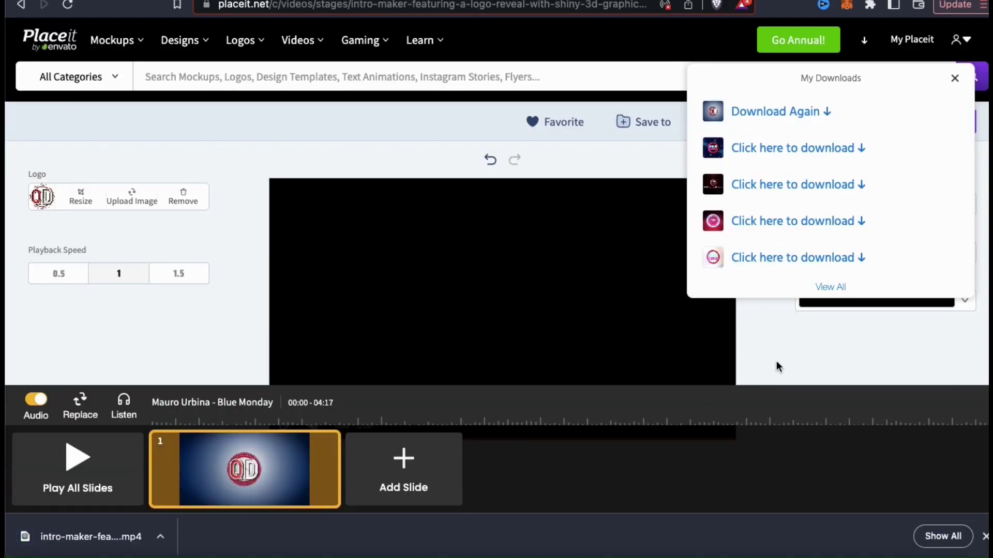
click(160, 536)
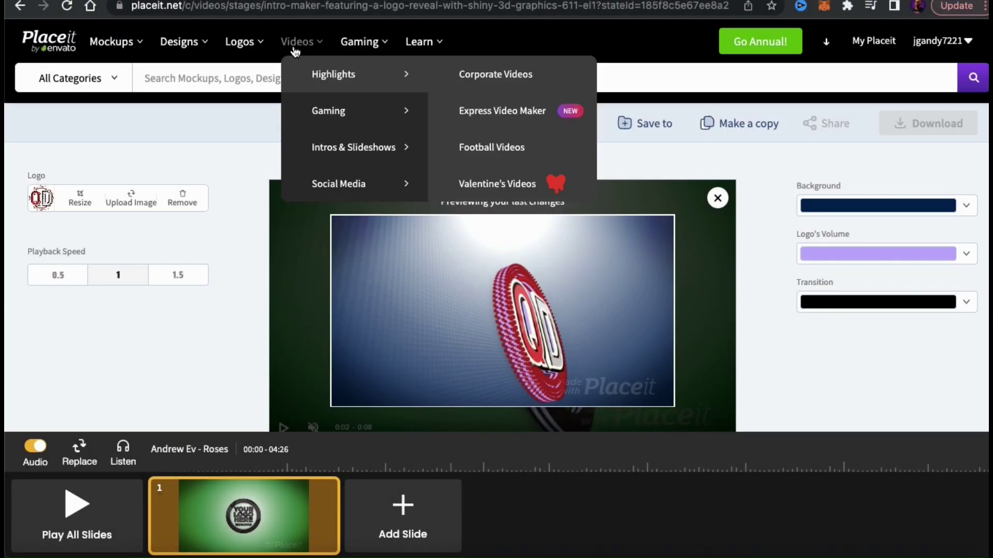
- Open the Cool Logo Reveal glitch template from the Intros / Outros video gallery
mouse_move(354, 148)
click(498, 85)
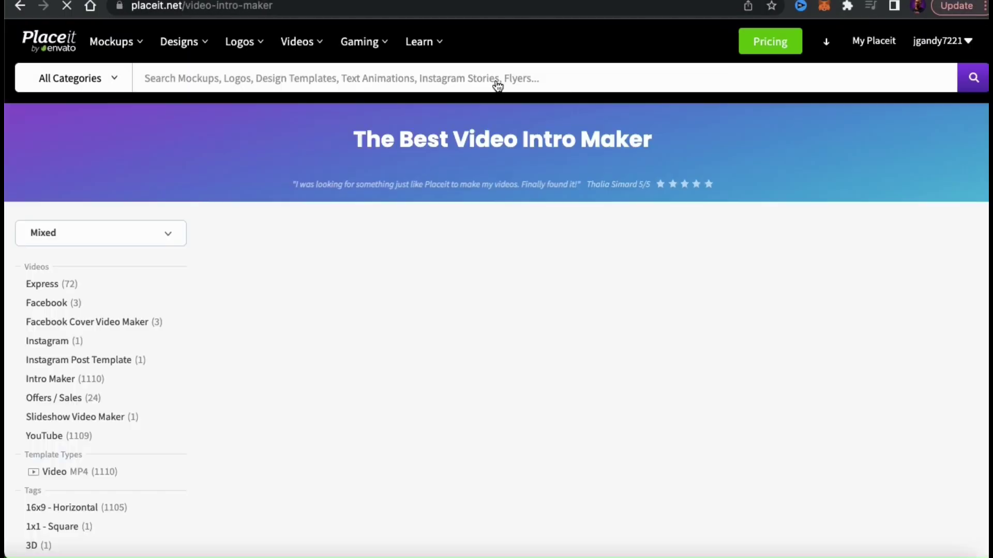
scroll(456, 229, down, 2)
scroll(456, 229, down, 3)
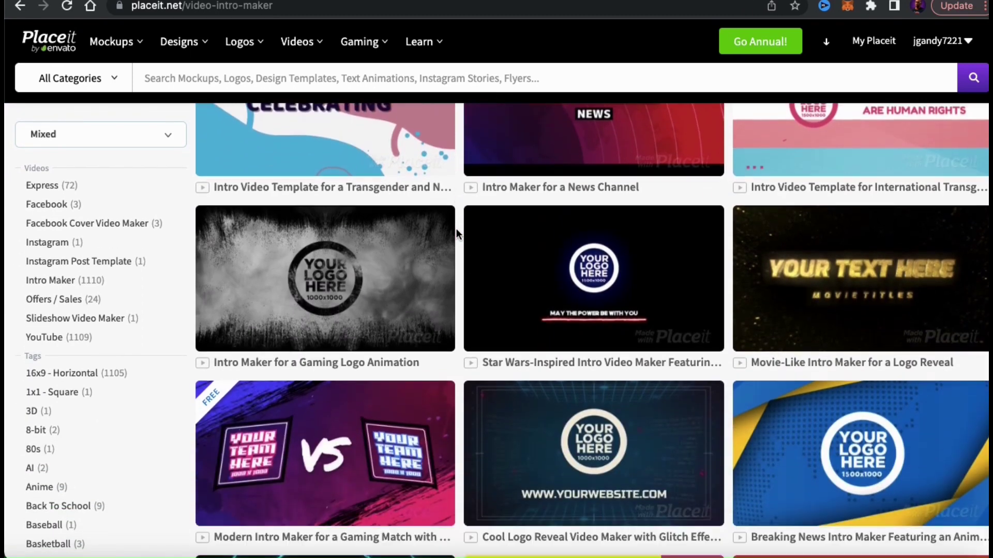
scroll(458, 233, down, 2)
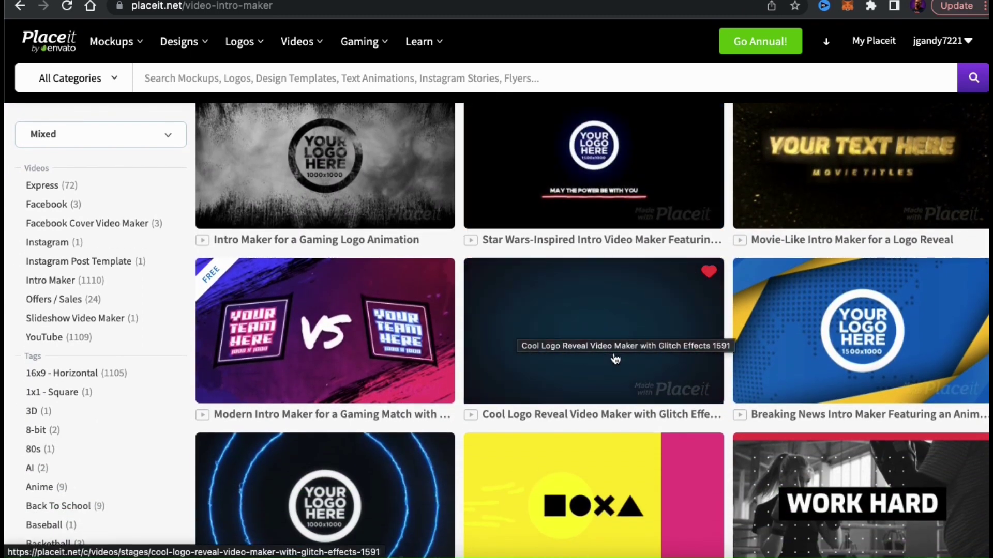
click(523, 326)
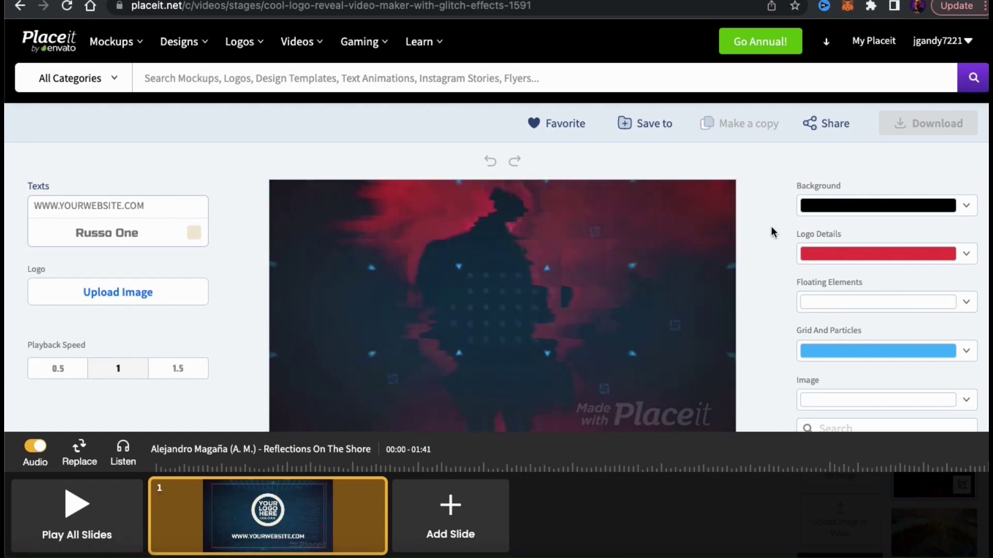
scroll(771, 226, down, 2)
scroll(771, 231, down, 1)
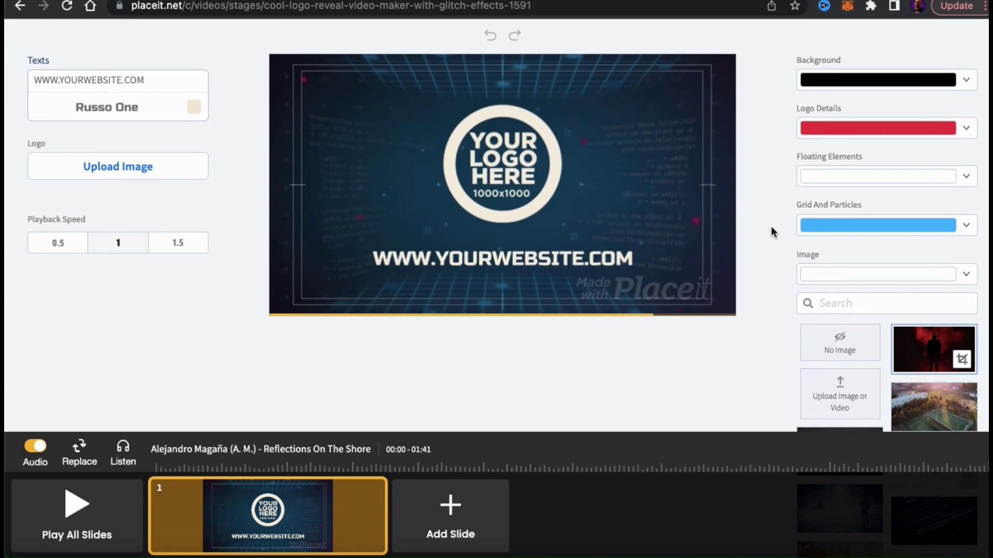
triple_click(117, 82)
text(QUA)
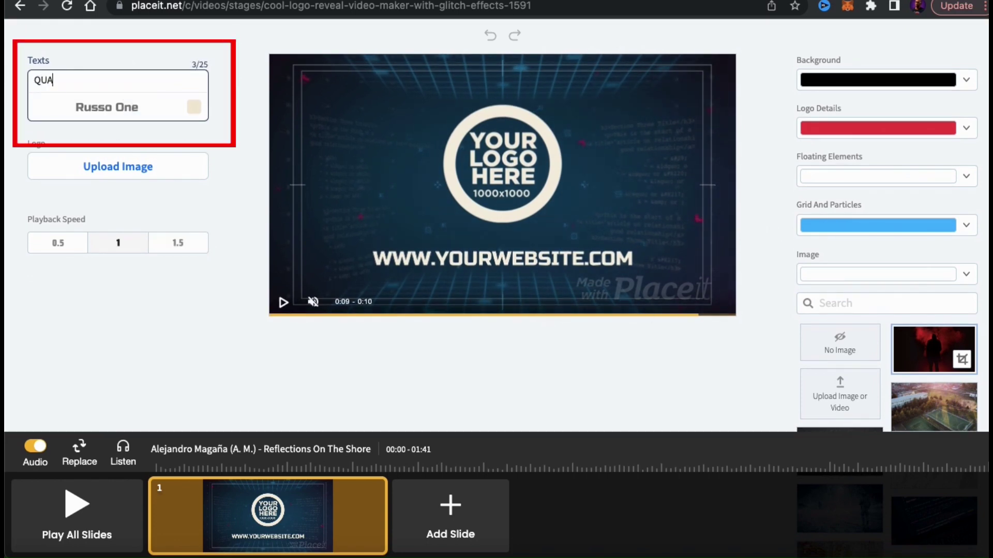
text(NTUMDESIGNSHOP)
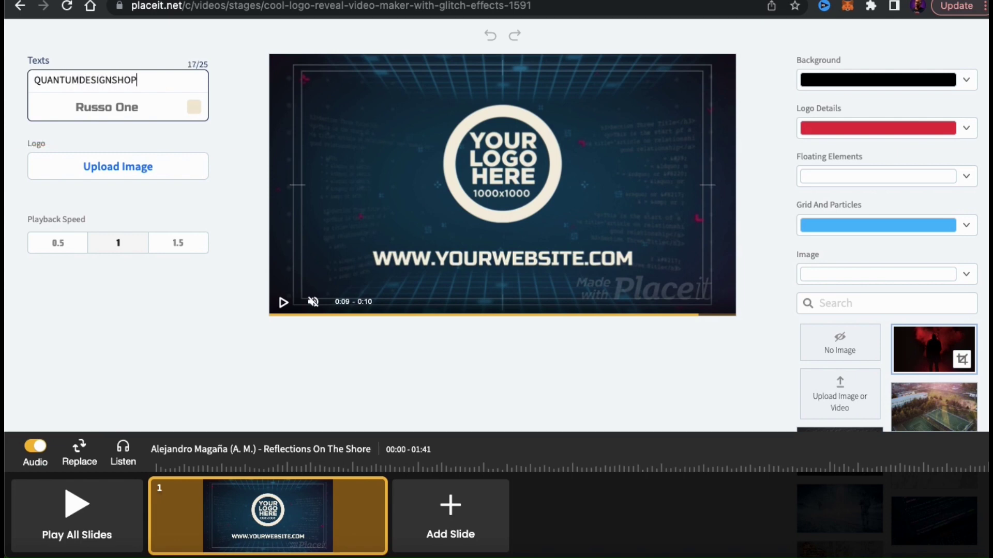
text(.COM)
- Apply the QUANTUMDESIGNSHOP.COM text and set its font to Sans-Serif Poppins
click(242, 133)
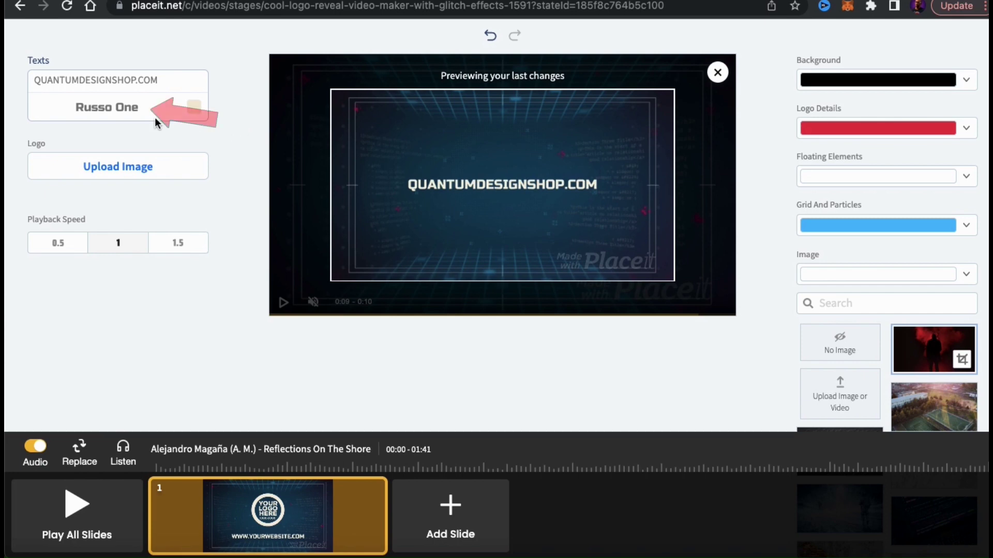
click(109, 116)
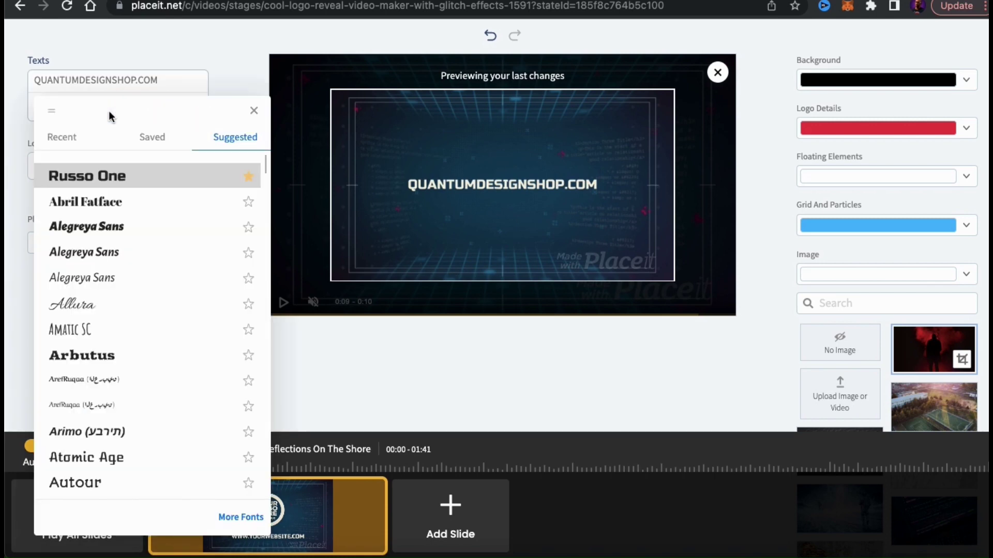
scroll(180, 220, down, 3)
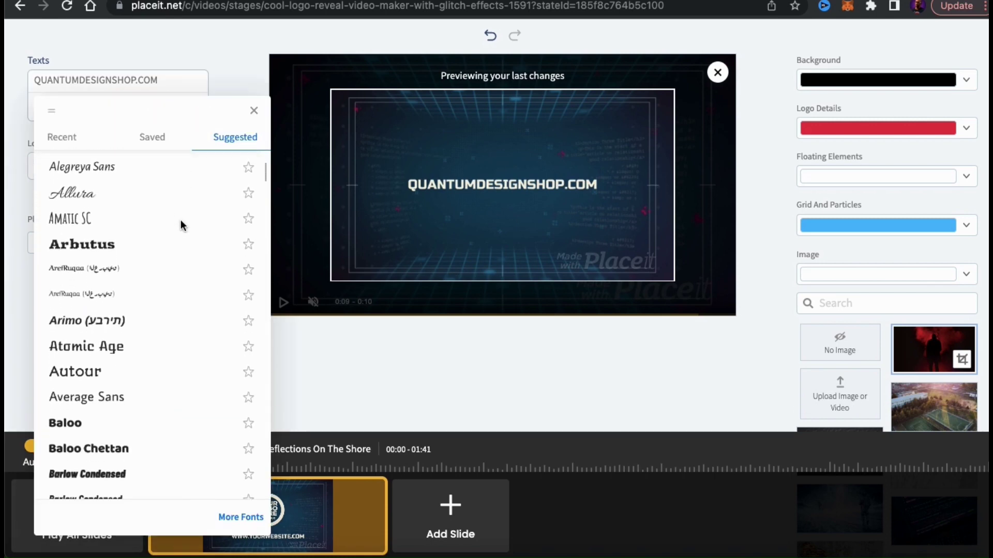
scroll(181, 224, down, 3)
scroll(181, 224, down, 2)
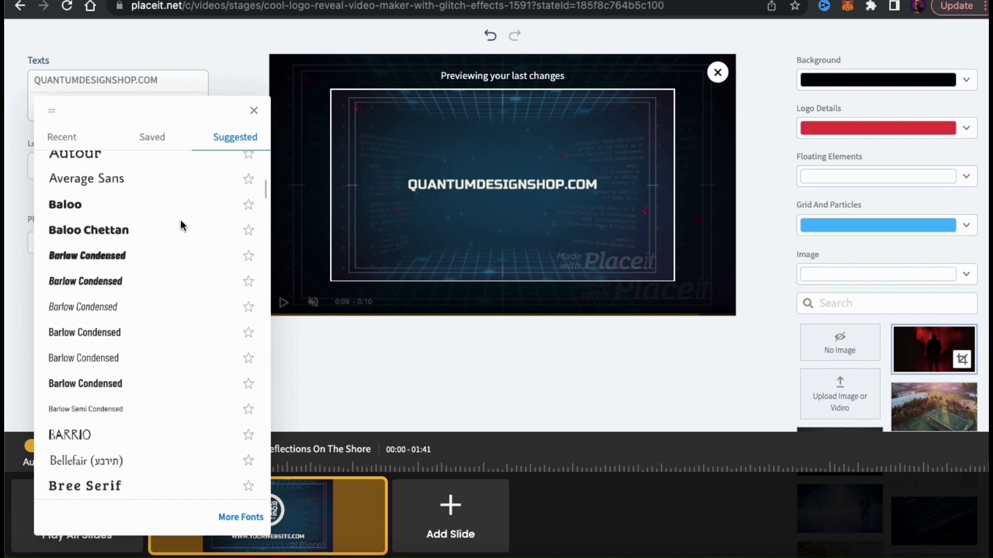
scroll(181, 220, down, 1)
scroll(181, 220, down, 3)
scroll(181, 219, down, 1)
scroll(181, 220, down, 2)
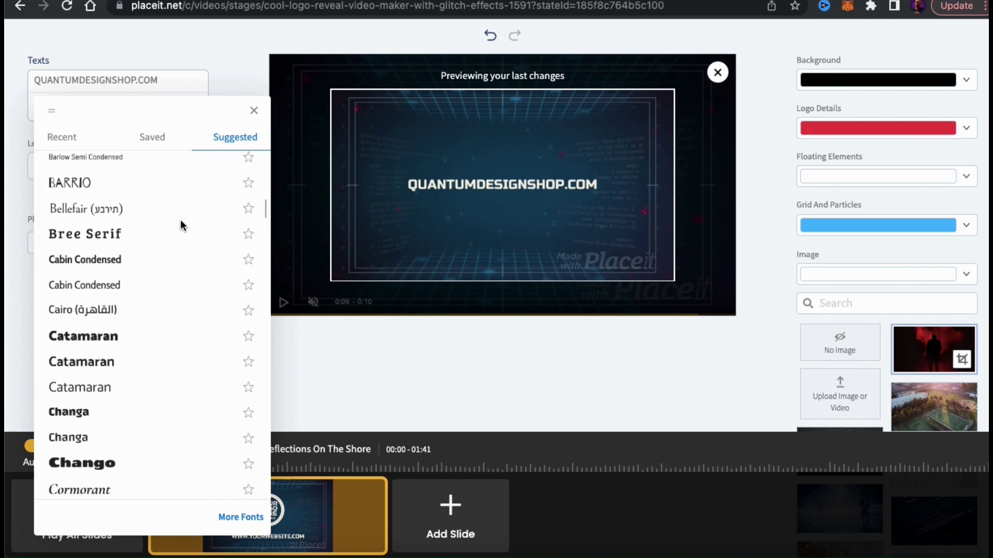
scroll(181, 219, down, 8)
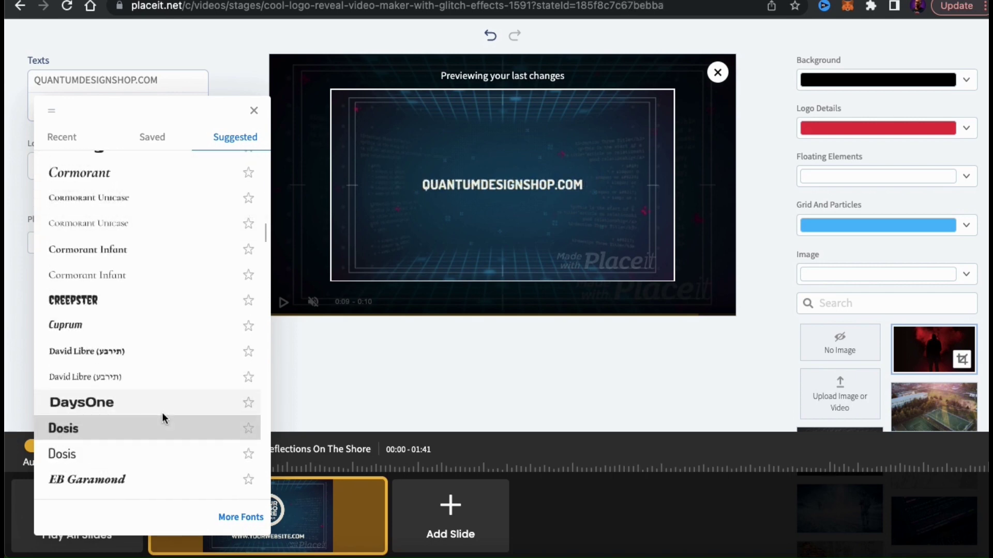
click(248, 523)
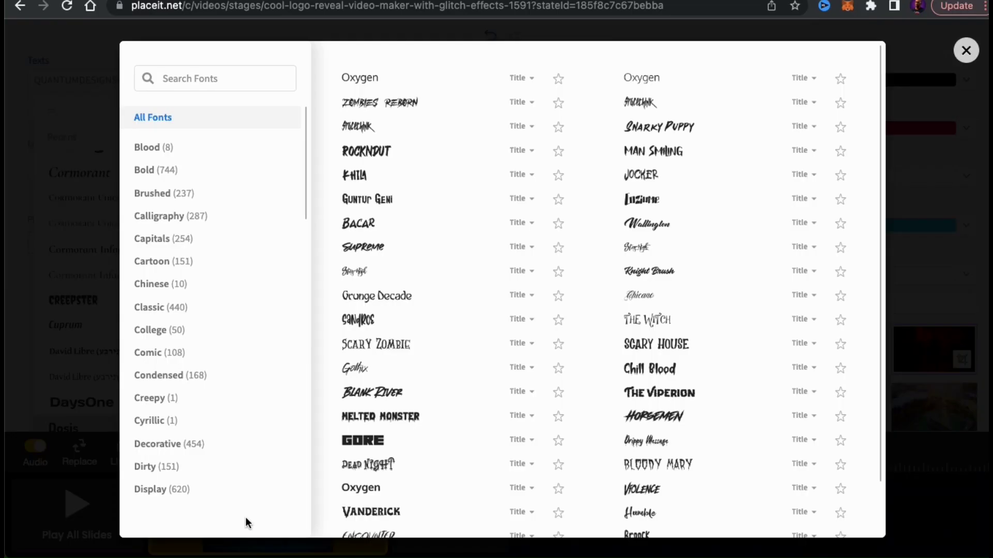
scroll(260, 329, down, 2)
scroll(260, 330, down, 3)
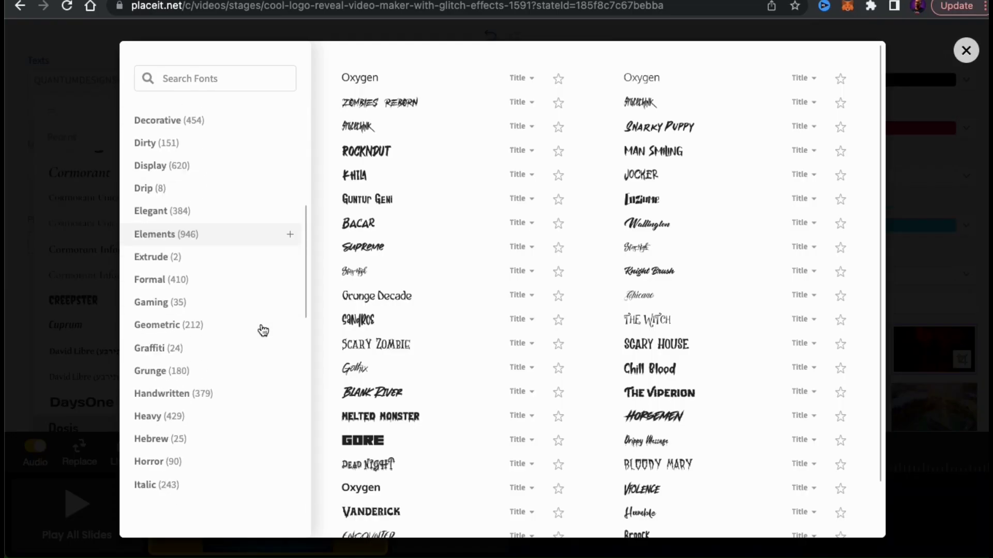
scroll(260, 328, down, 4)
scroll(260, 329, down, 3)
click(252, 337)
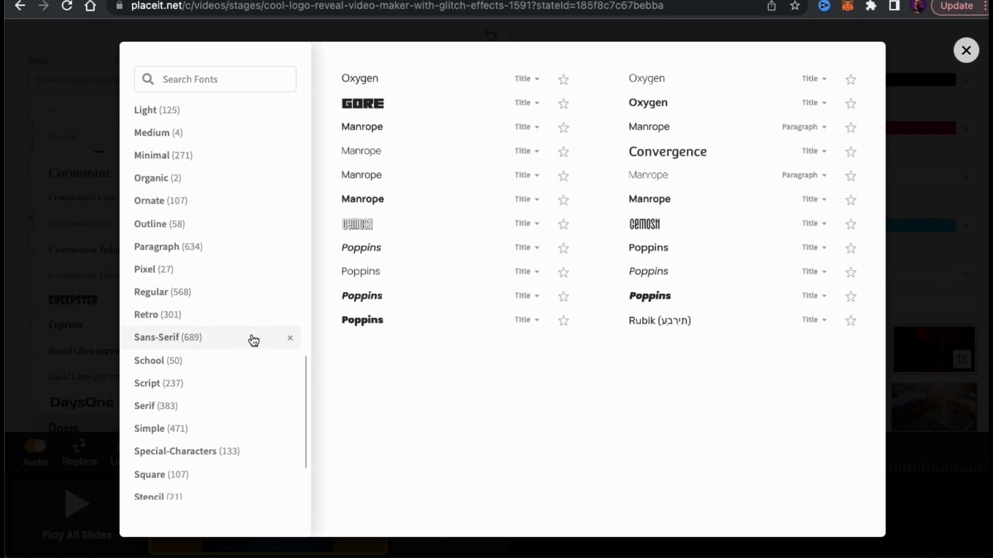
scroll(594, 240, down, 2)
scroll(593, 241, down, 3)
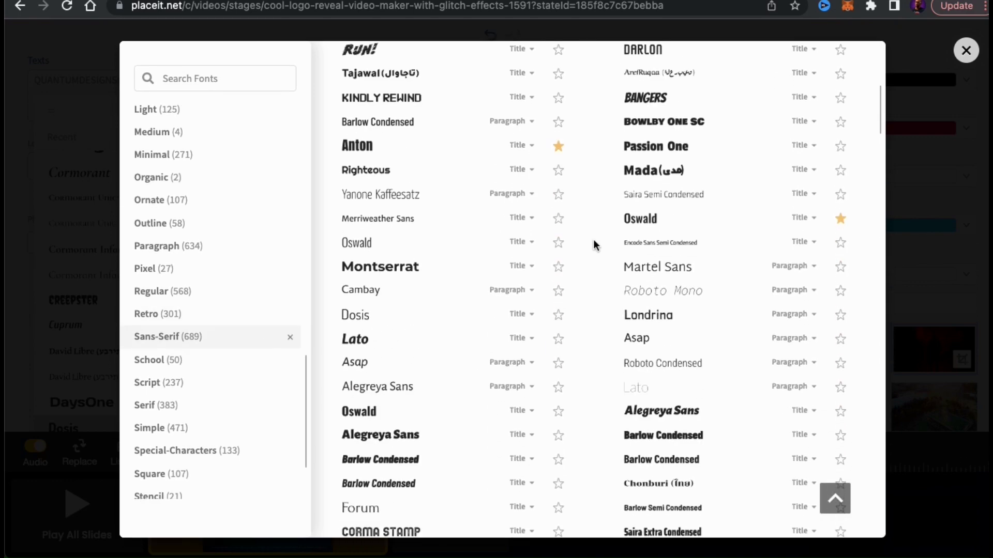
scroll(594, 240, down, 4)
scroll(594, 240, down, 4)
scroll(594, 245, down, 2)
scroll(593, 244, up, 10)
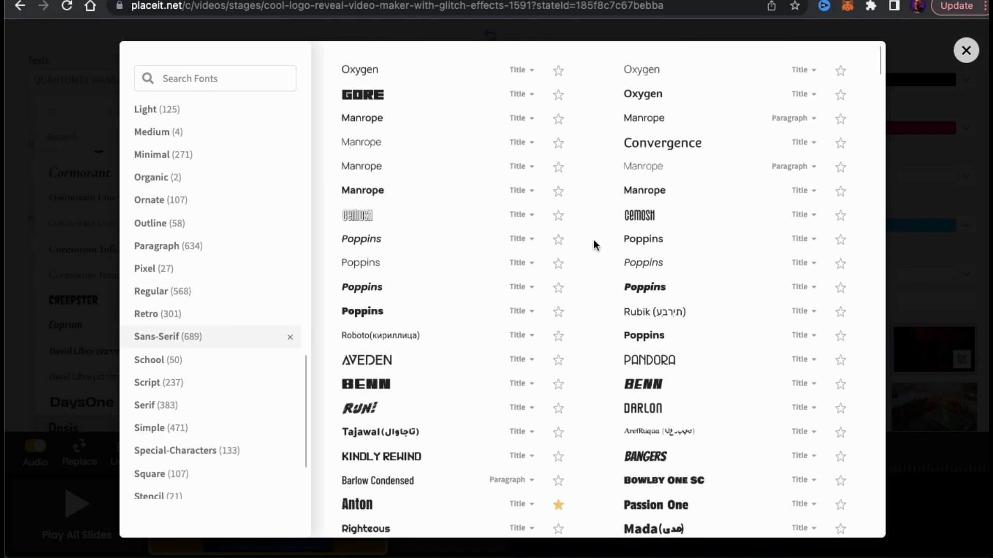
scroll(593, 245, down, 1)
click(363, 199)
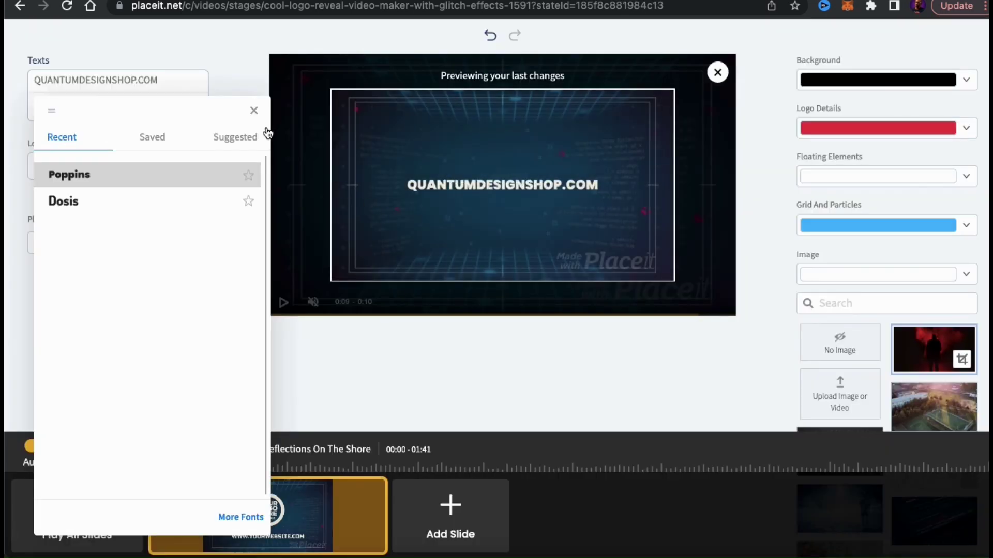
- Try yellow and red preset colours on the website text
click(255, 112)
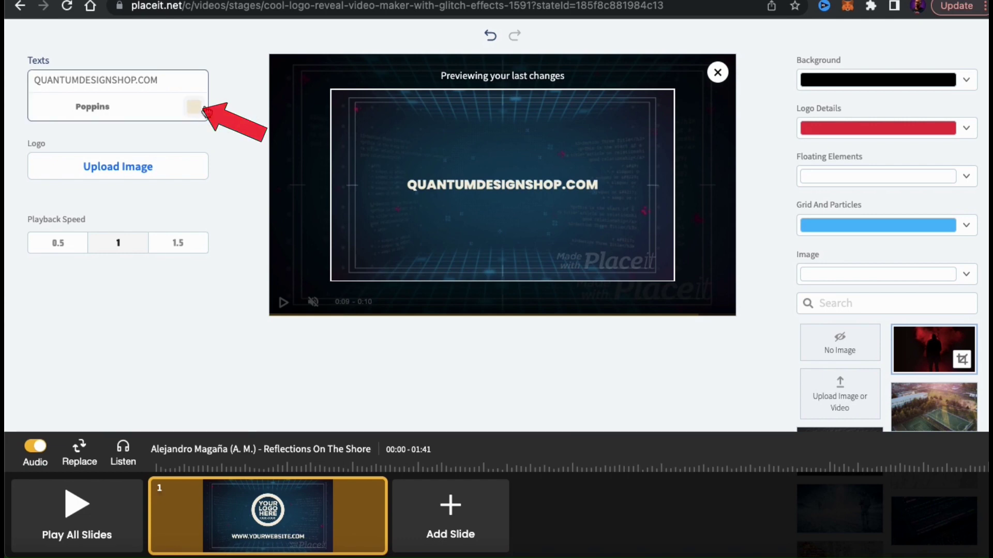
click(194, 110)
click(149, 138)
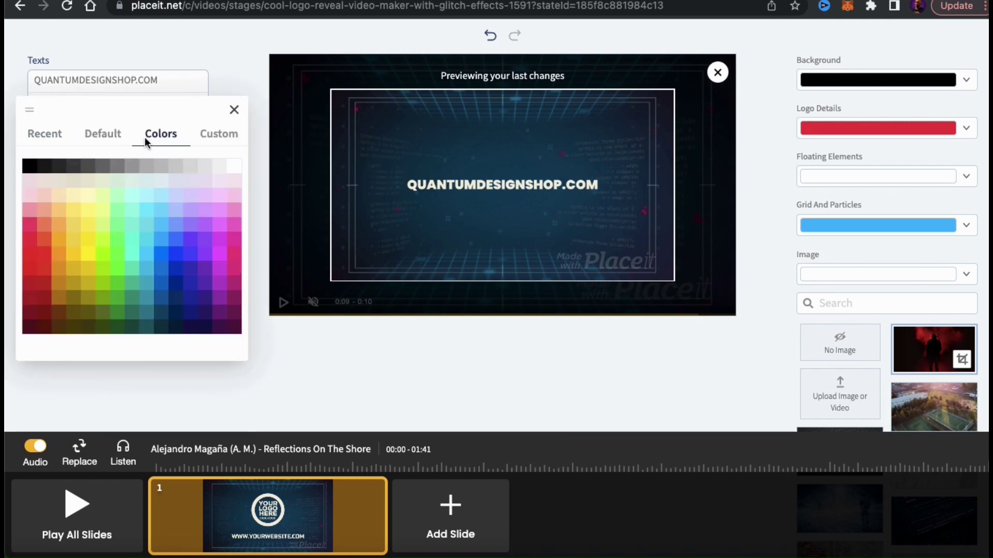
click(88, 224)
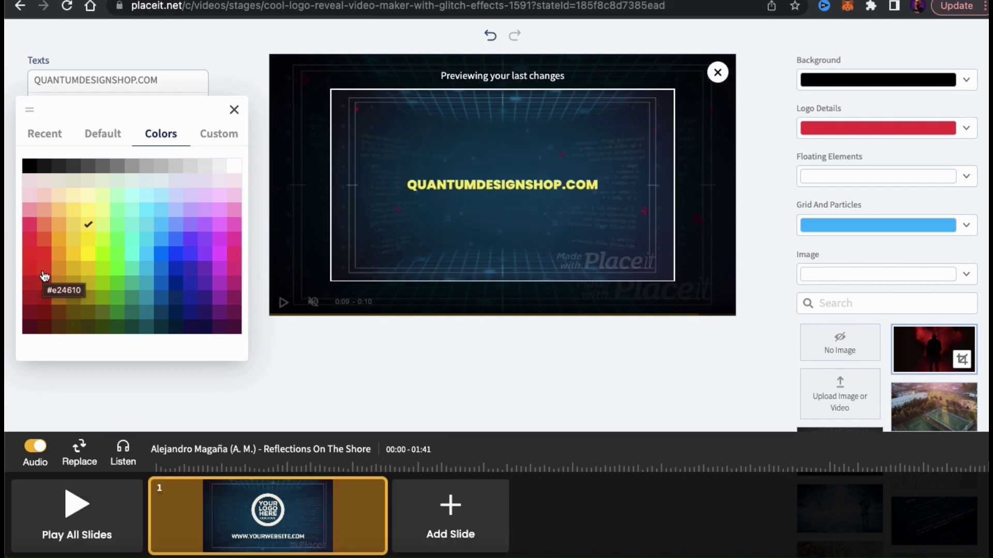
click(33, 259)
click(233, 111)
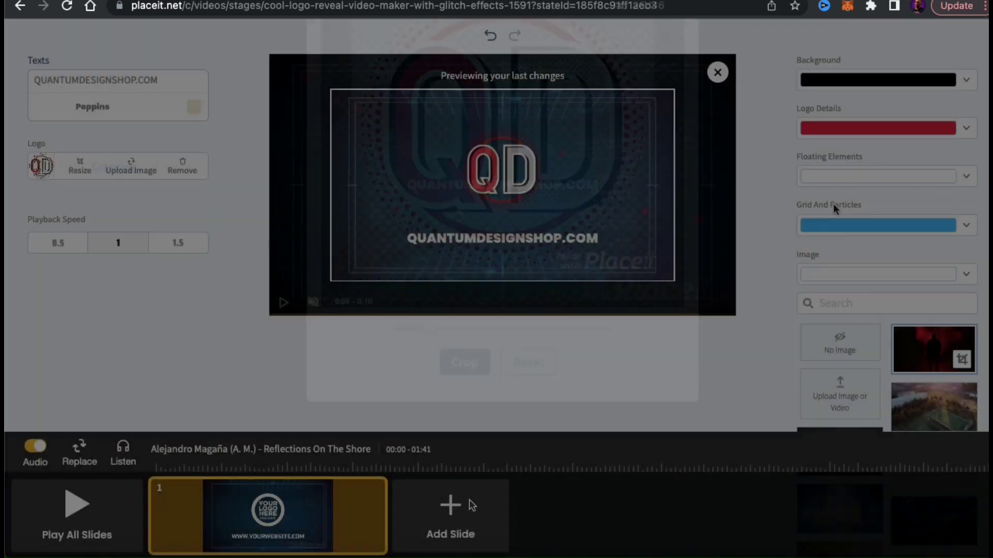
- Set the glitch intro background to dark blue
click(966, 79)
click(903, 106)
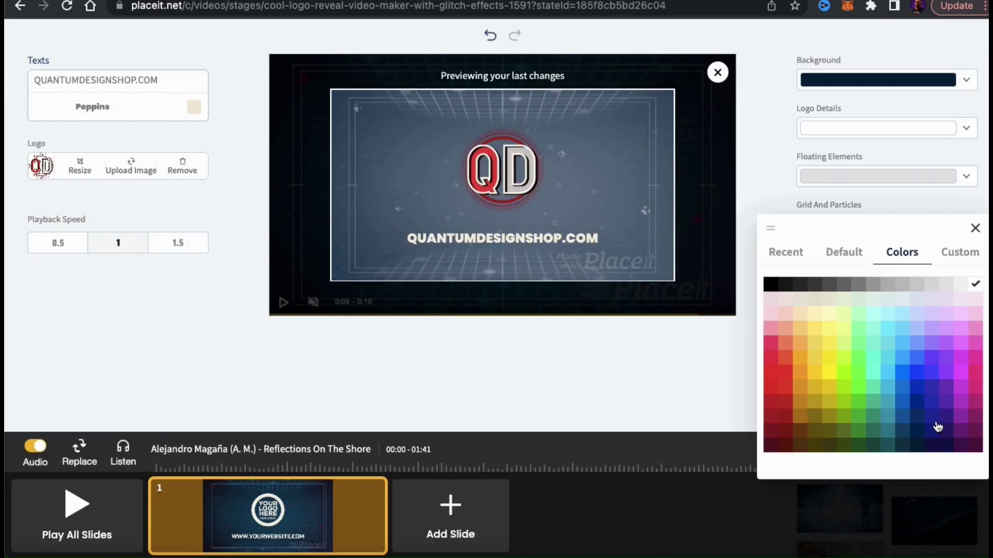
click(934, 423)
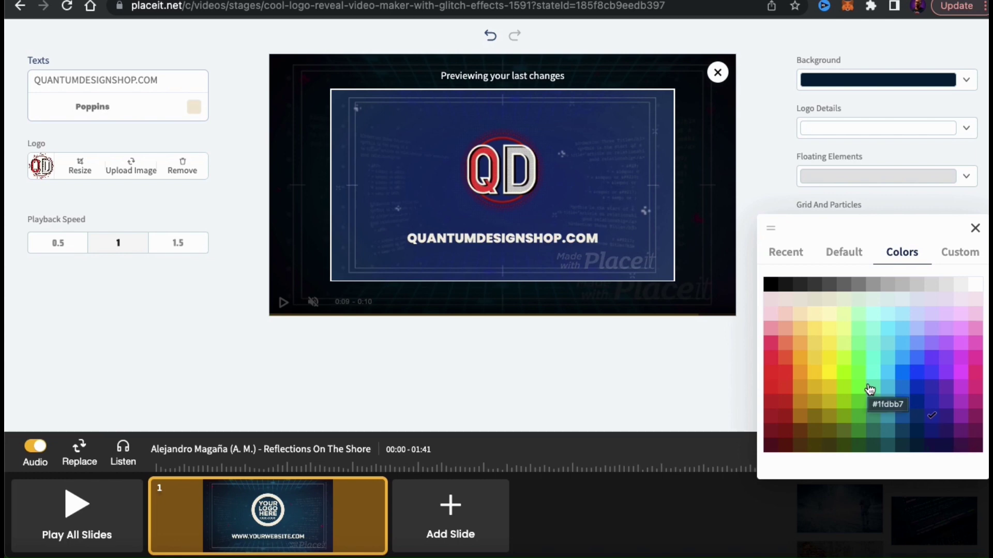
click(975, 229)
scroll(746, 333, down, 1)
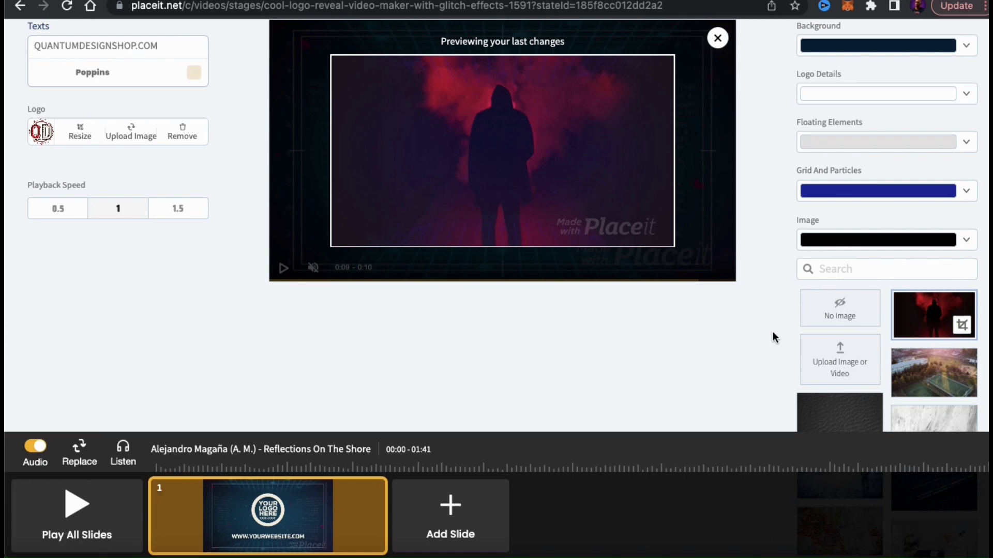
scroll(773, 331, down, 1)
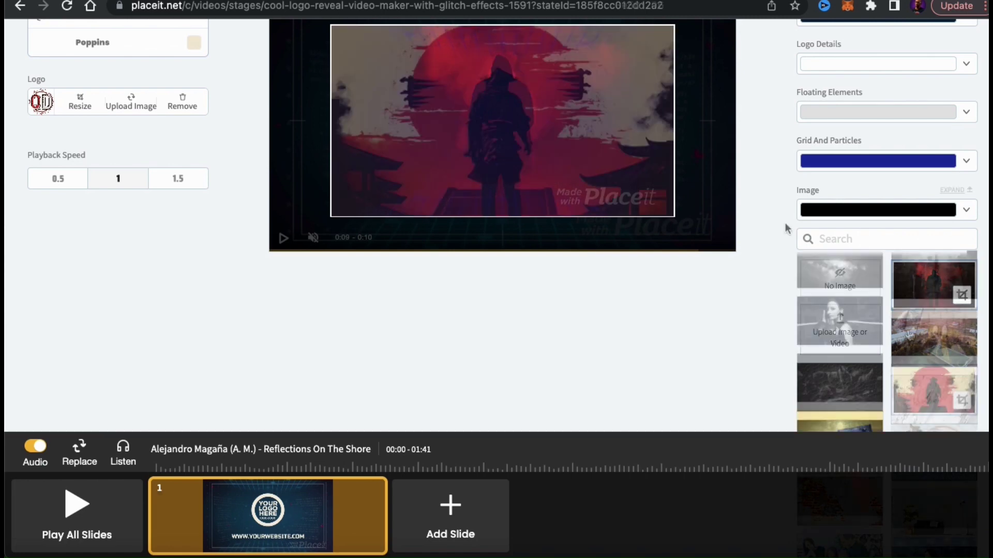
- Search the image library for CLOTHES and use the clothes-on-hangers photo as background
click(861, 241)
text(CLOT)
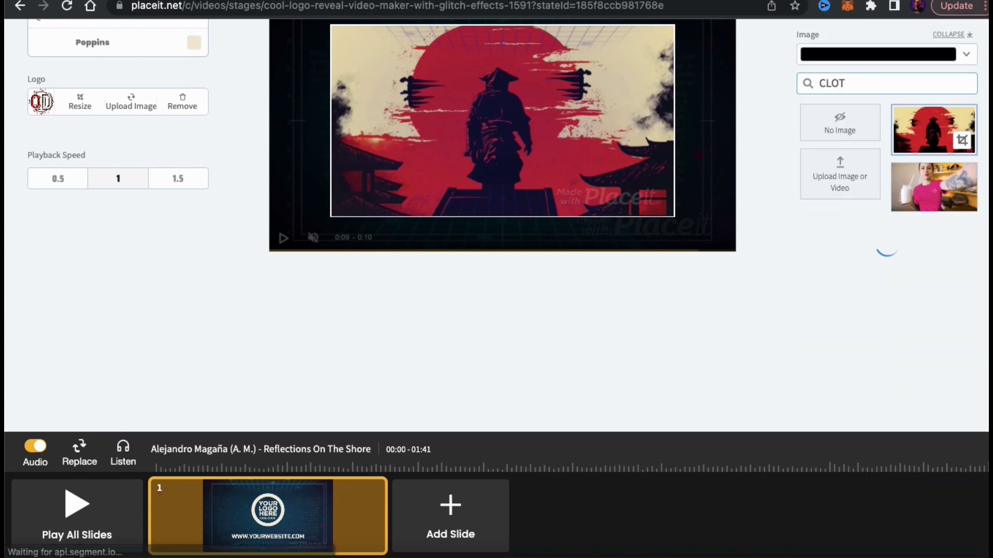
text(HES)
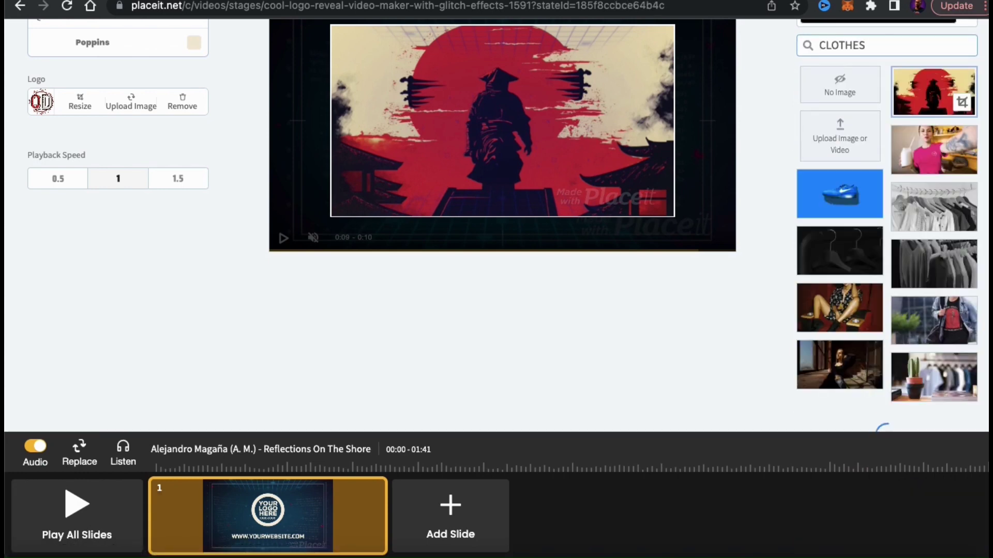
scroll(877, 256, down, 1)
scroll(877, 257, down, 2)
scroll(877, 256, down, 1)
scroll(877, 256, down, 2)
scroll(877, 257, up, 2)
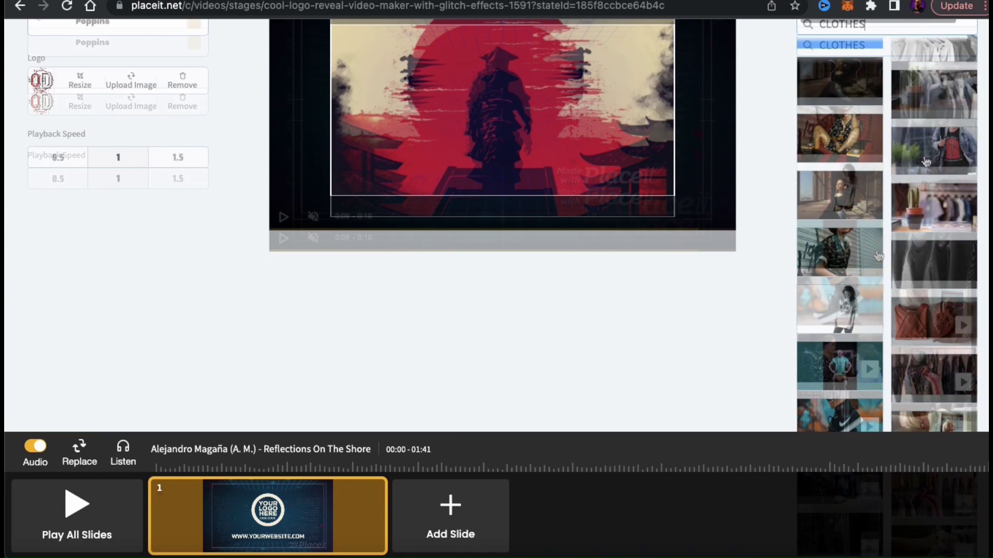
click(930, 97)
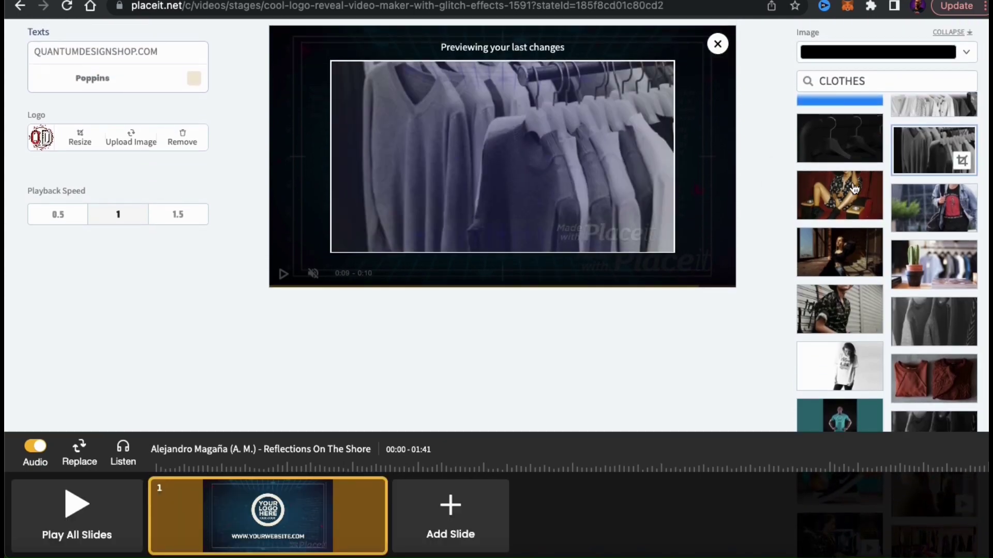
scroll(853, 188, up, 2)
scroll(838, 202, up, 3)
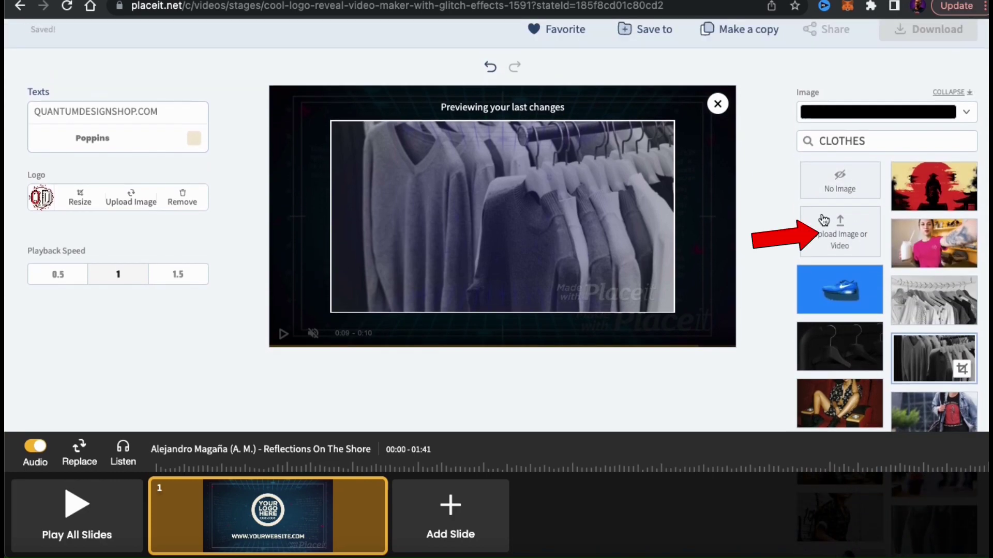
- Upload 'Placeit - YT Covers.jpeg' from Downloads as the background and accept the crop
click(854, 256)
click(261, 231)
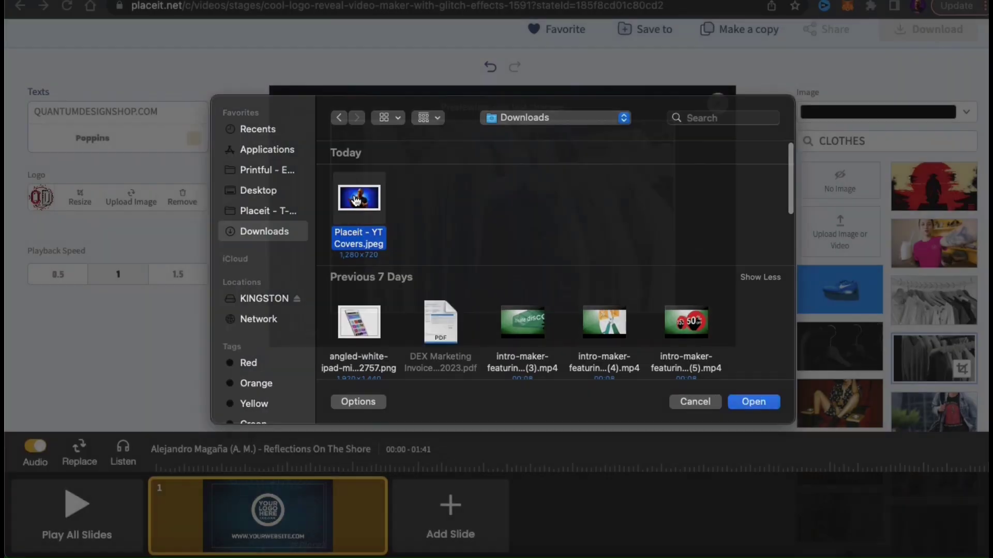
double_click(356, 199)
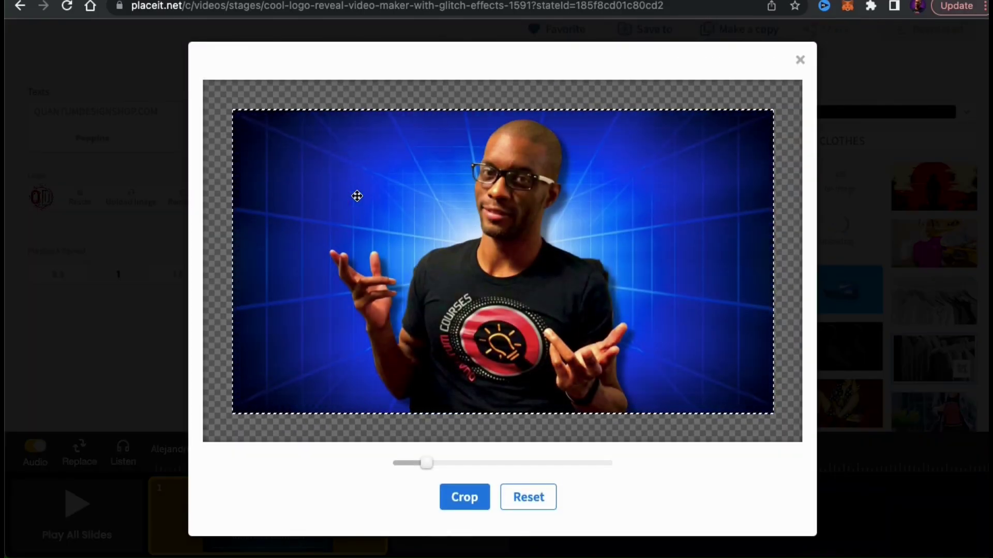
click(485, 501)
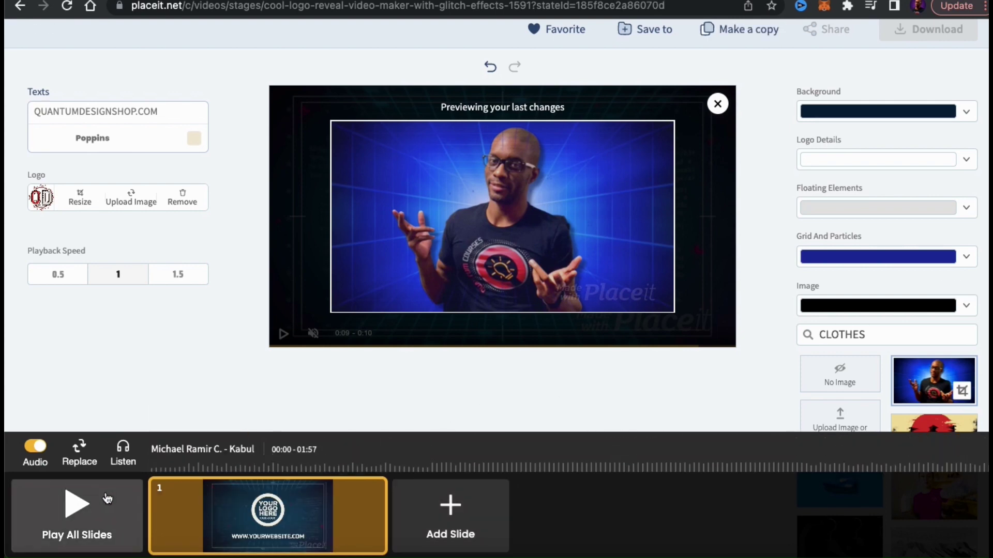
- Prepare the glitch intro video for download, then close the download preview
click(75, 512)
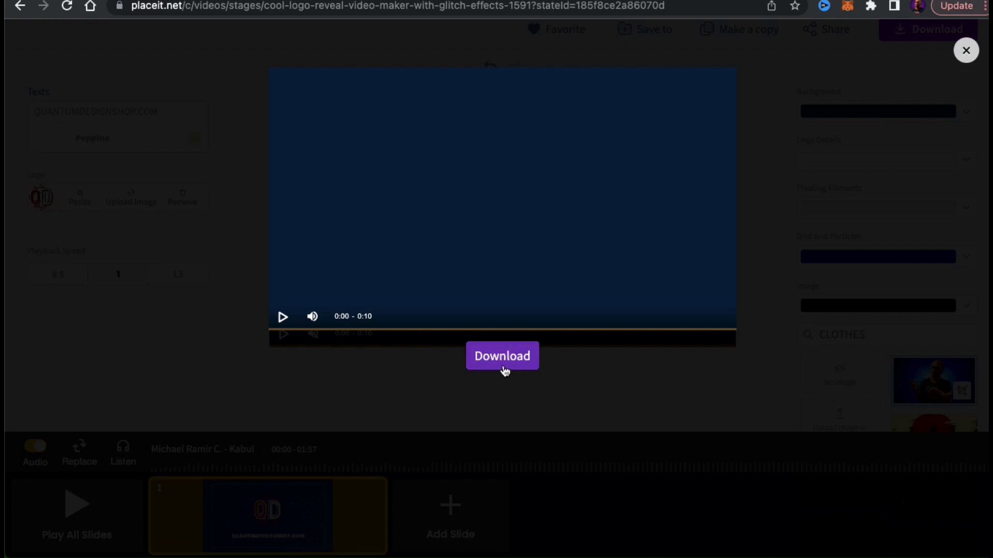
click(503, 363)
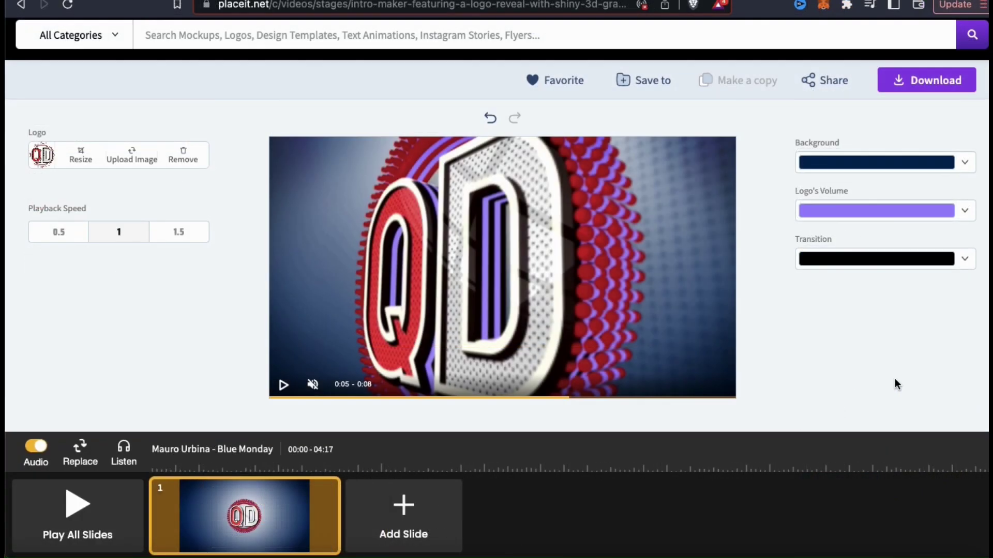